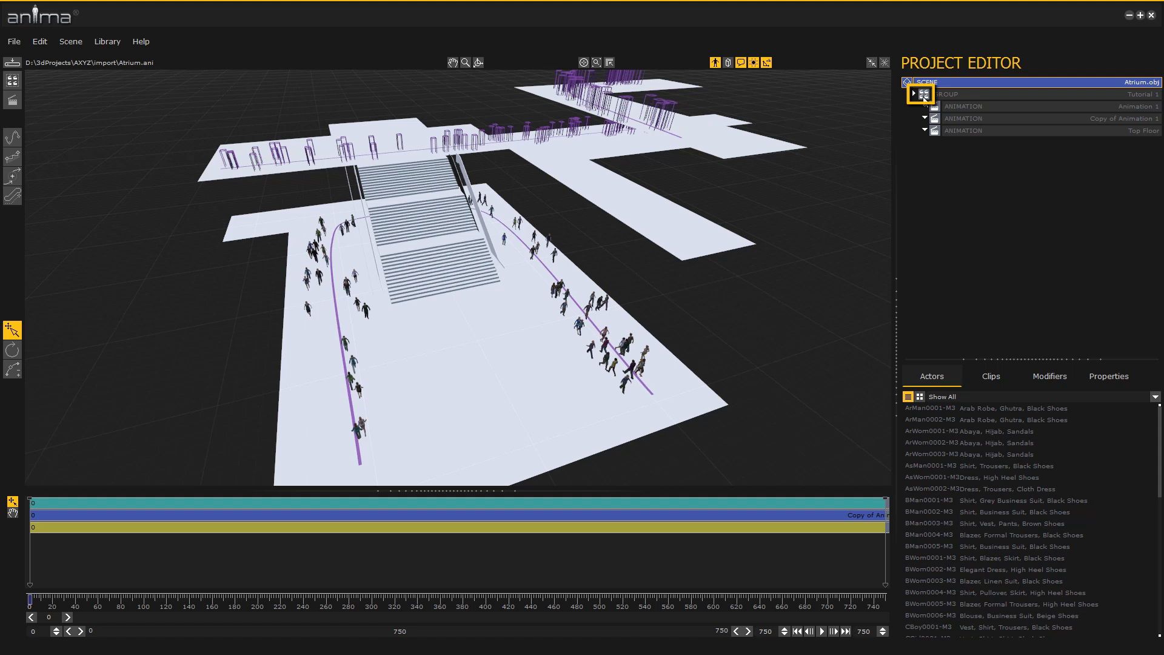
# Hide the Tutorial 1 group and add a new group named "Stairs and Escalators"
pyautogui.click(923, 95)
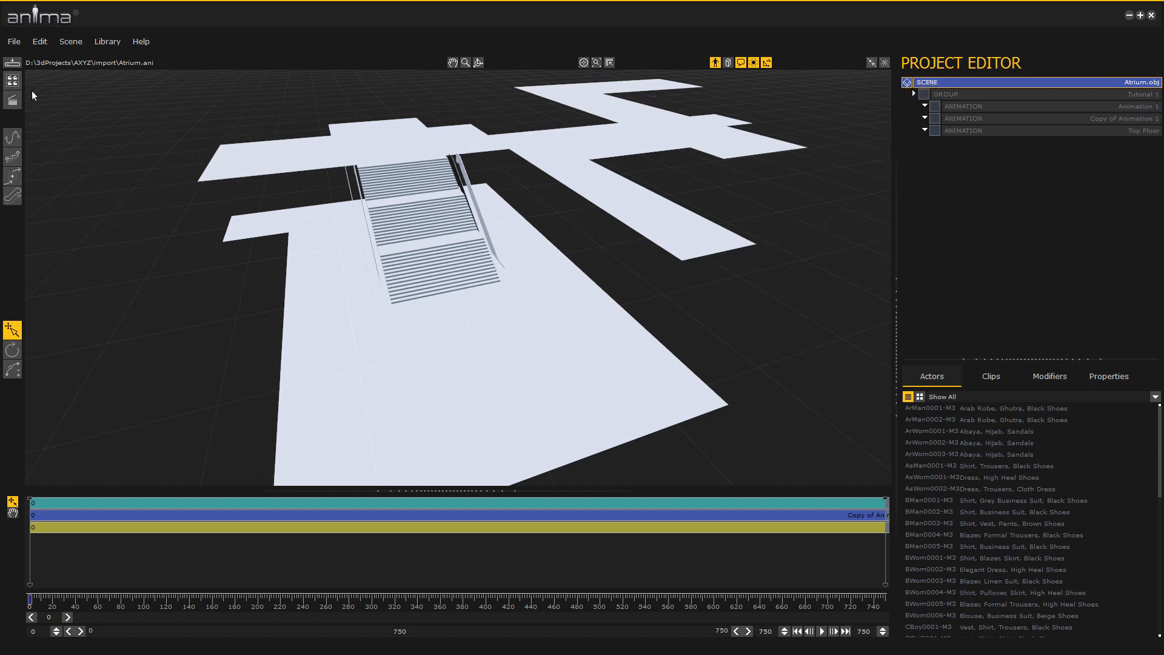
pyautogui.click(12, 80)
pyautogui.click(1109, 376)
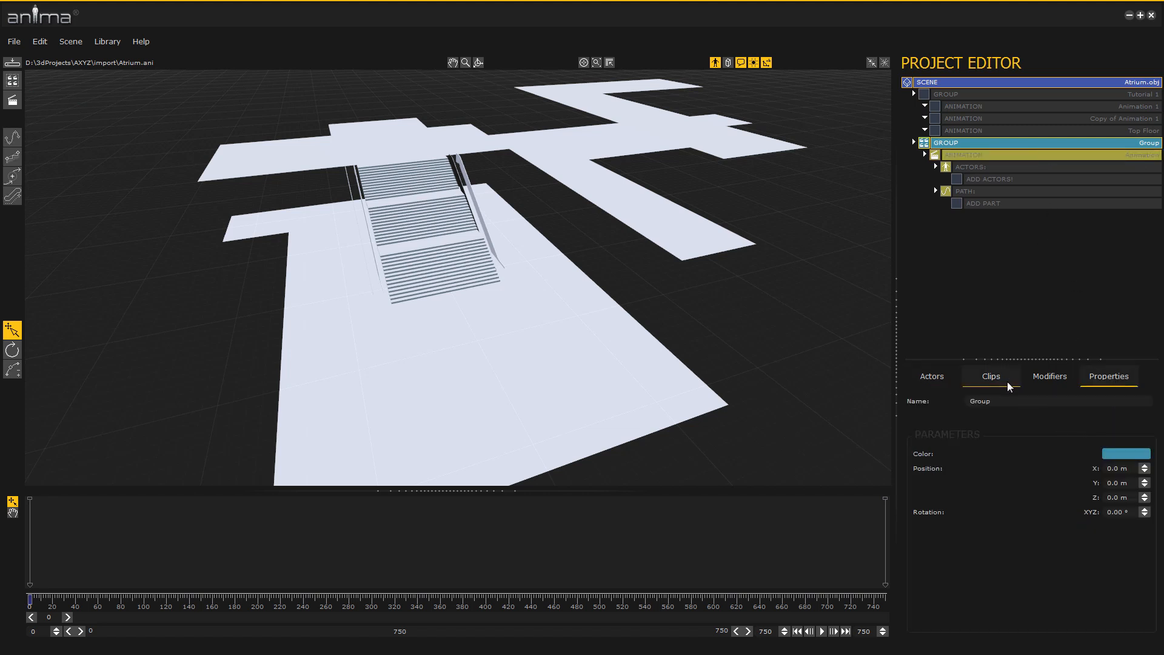
pyautogui.click(1023, 402)
pyautogui.write('Stairs and Escalators')
pyautogui.press('Return')
# Start a spline path in the new group's animation with one point on the ground floor in front of the staircase
pyautogui.scroll(2, 392, 359)
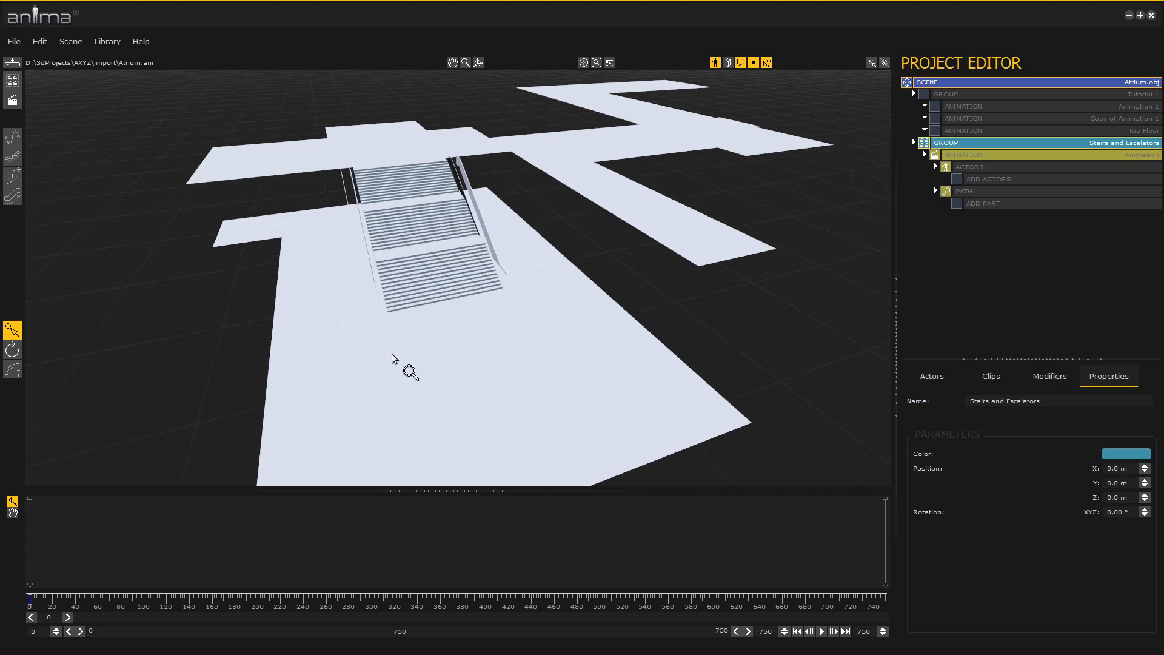
pyautogui.scroll(3, 392, 359)
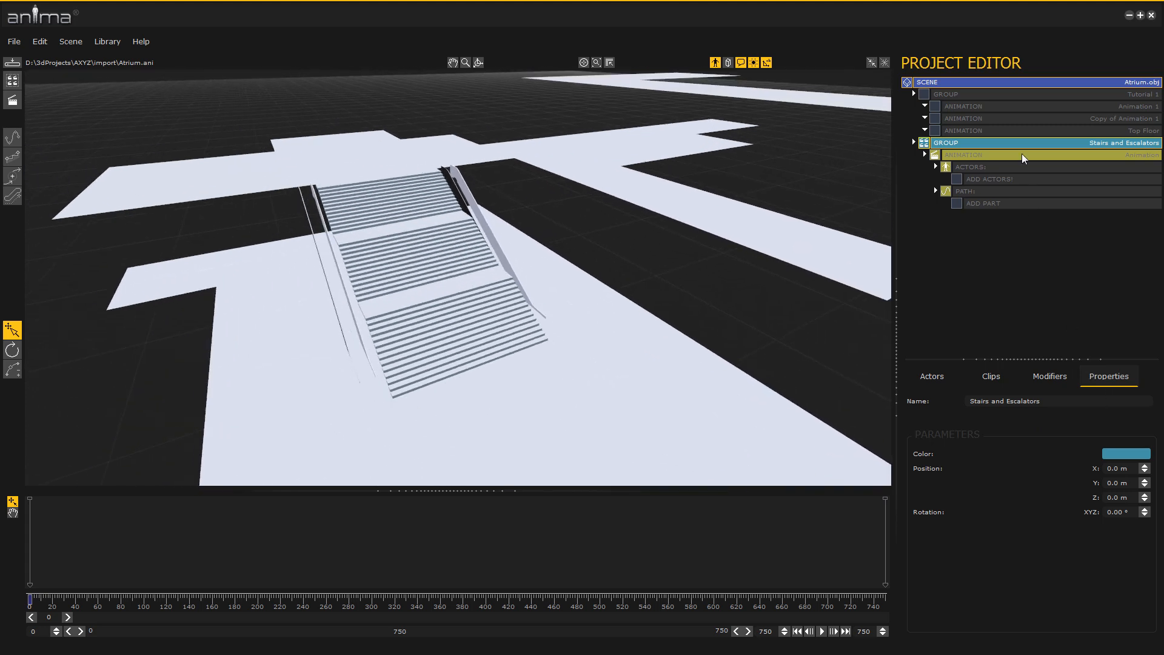
pyautogui.click(1023, 156)
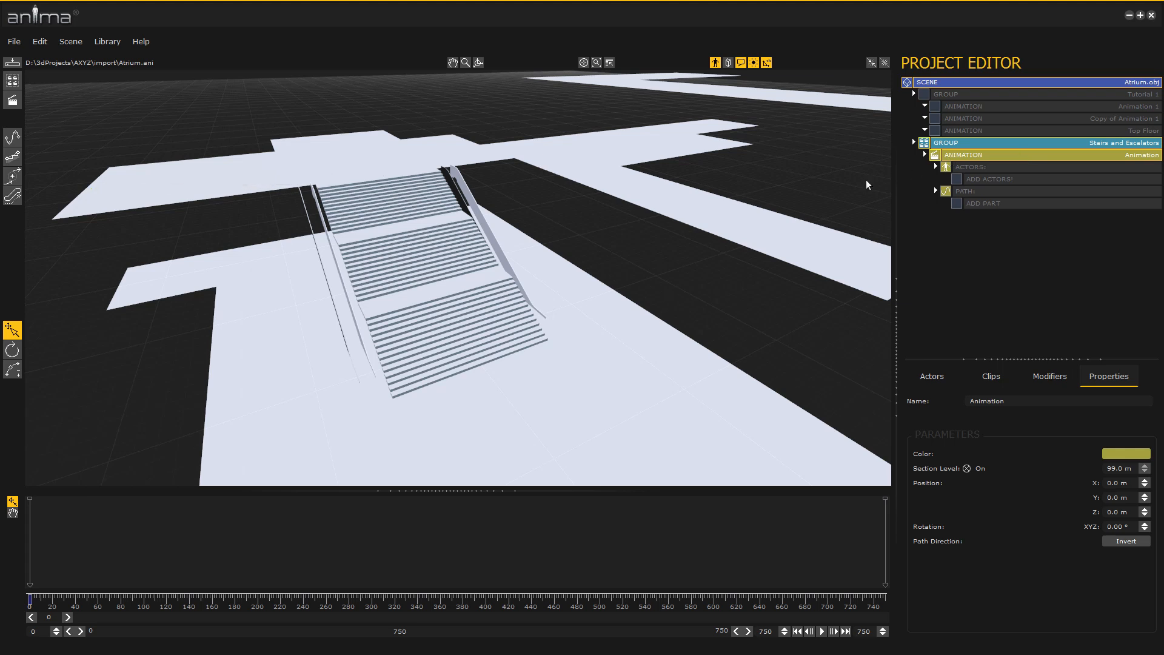
pyautogui.click(12, 137)
pyautogui.scroll(5, 264, 297)
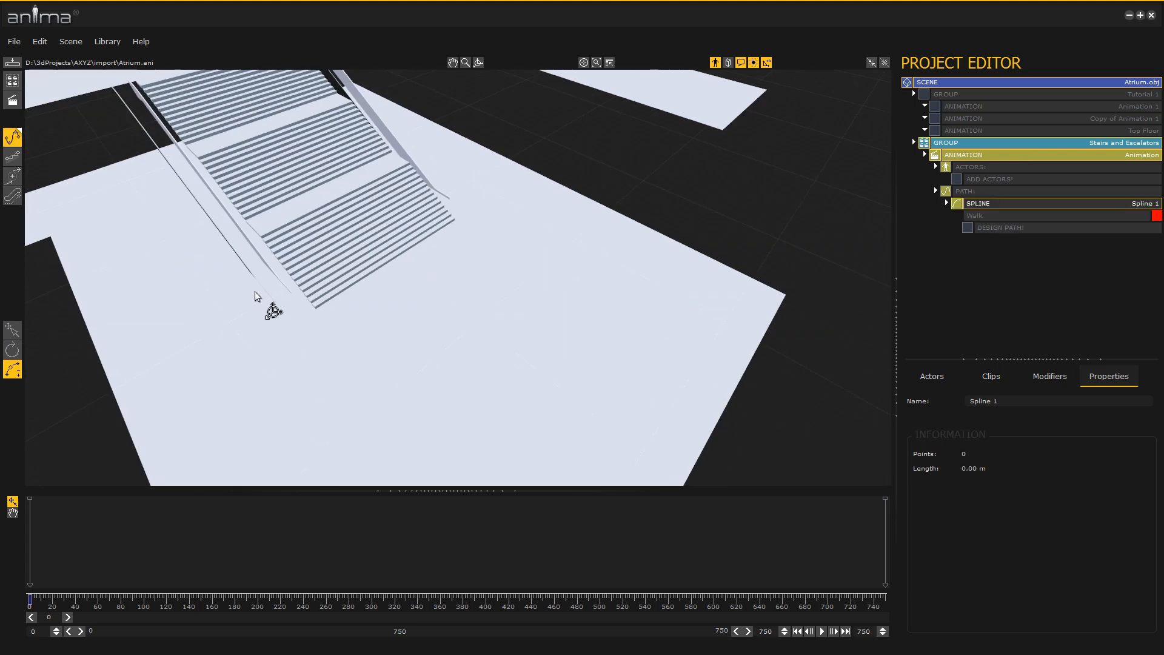
pyautogui.click(574, 431)
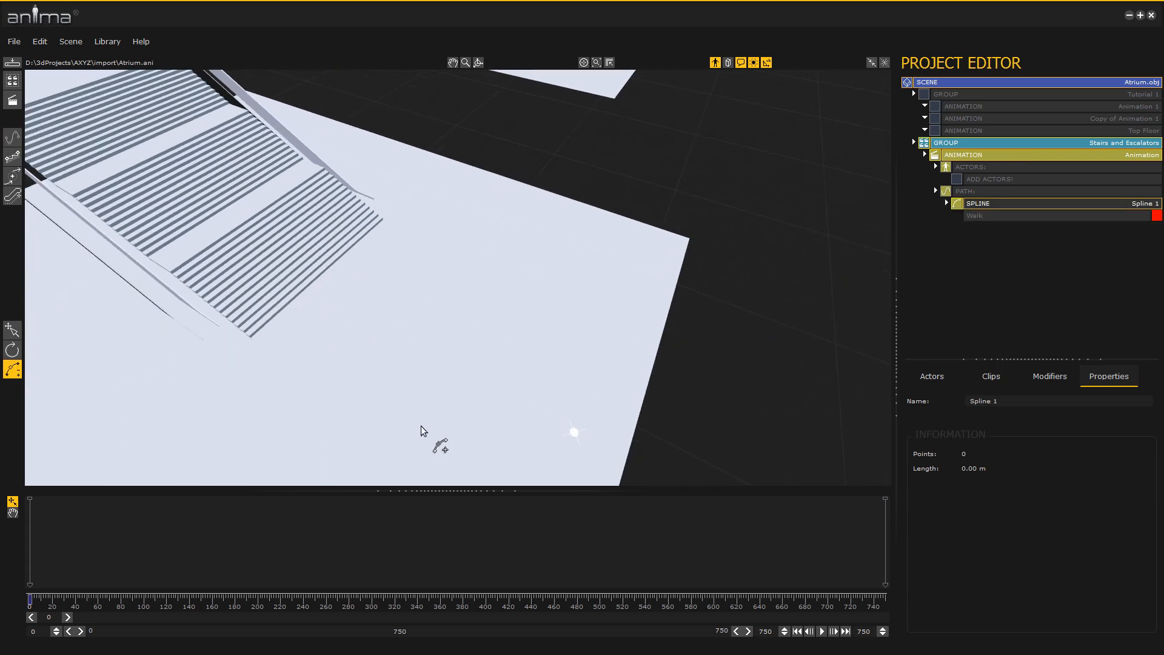
# Continue the path with a stairs section from the foot of the lowest flight to its upper landing
pyautogui.click(13, 158)
pyautogui.click(14, 160)
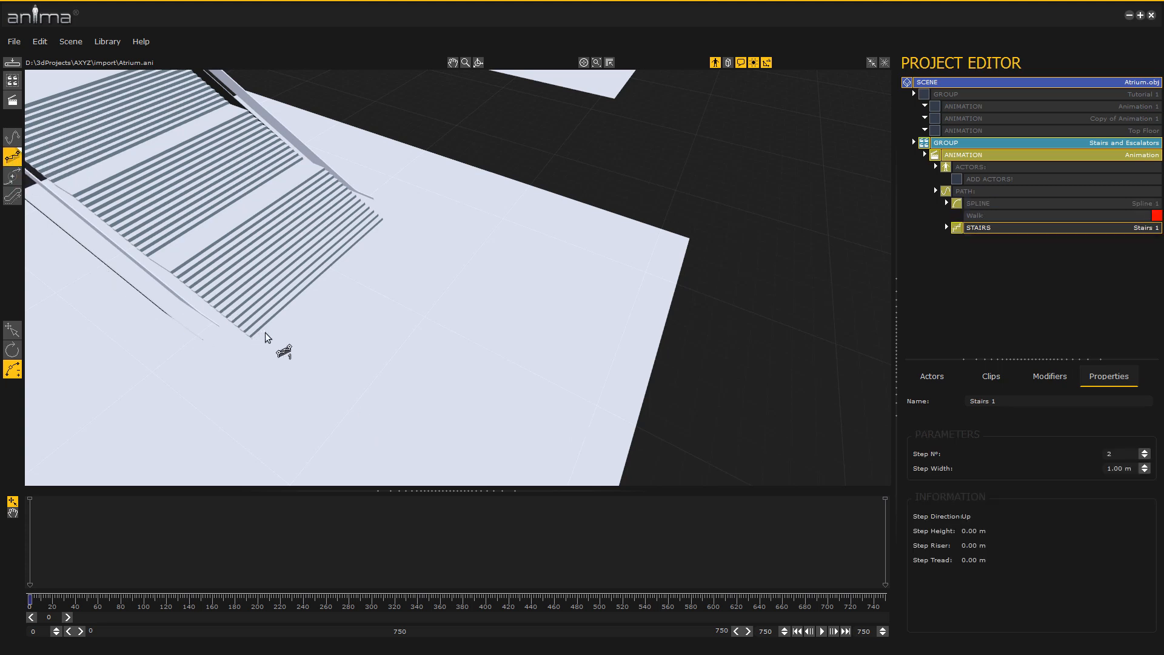
pyautogui.moveTo(267, 332); pyautogui.dragTo(186, 263)
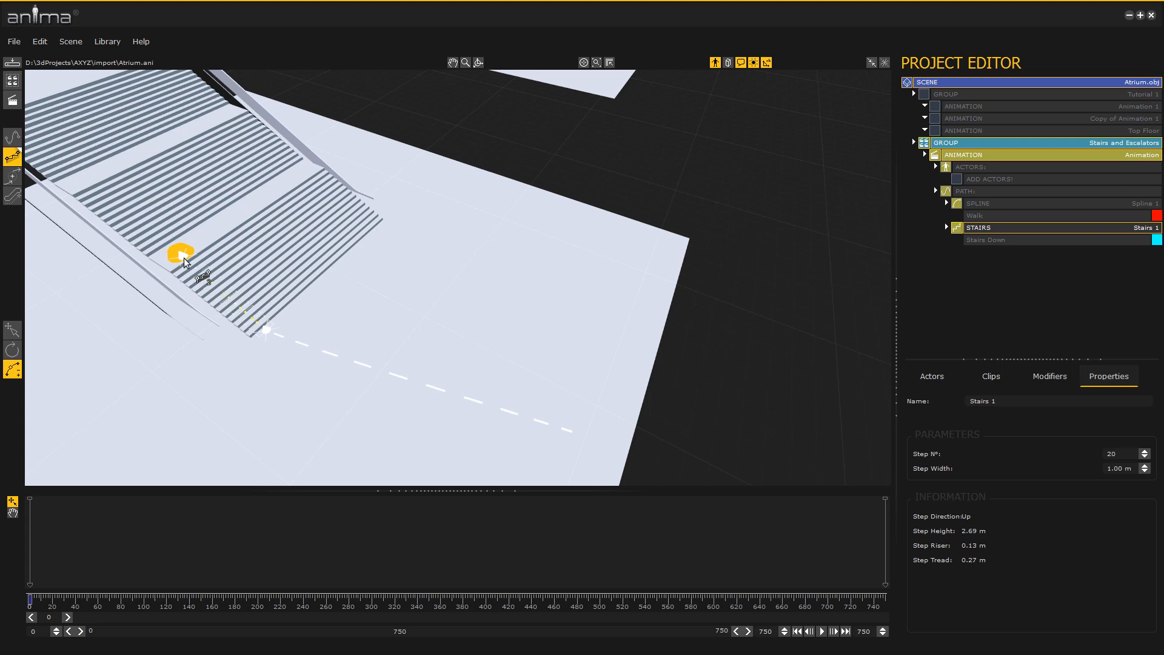
pyautogui.click(185, 259)
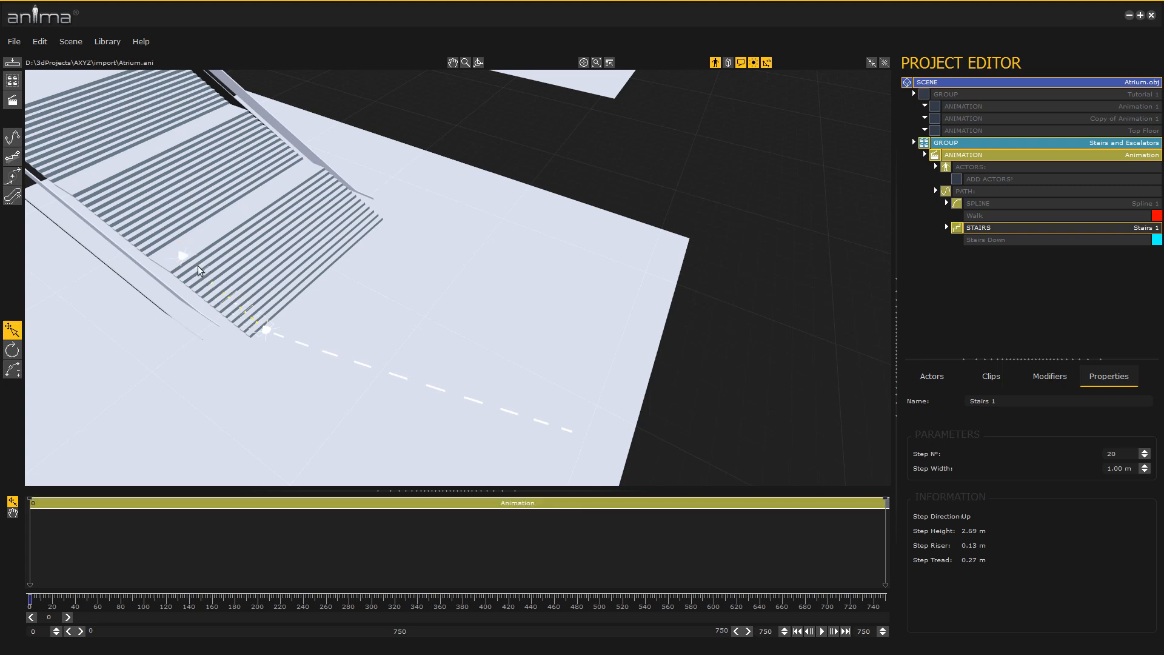
# Set the first stairs section to 14 steps and 1.30 m width, and align both end points with the lowest flight
pyautogui.scroll(1, 237, 329)
pyautogui.scroll(3, 237, 329)
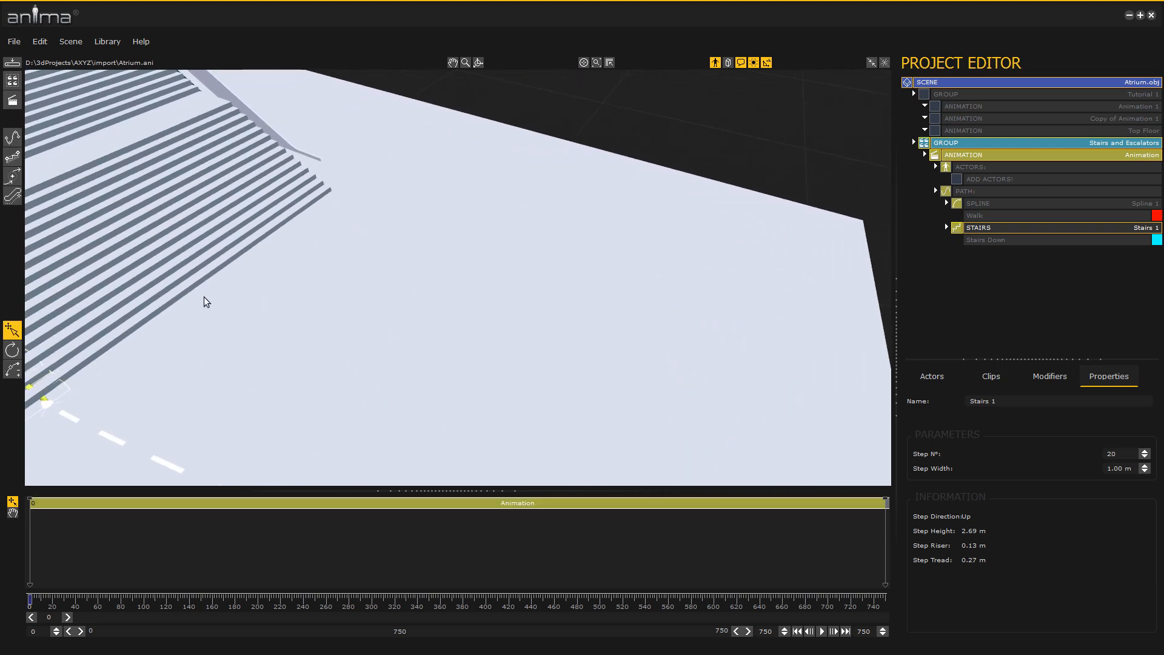
pyautogui.scroll(-3, 234, 306)
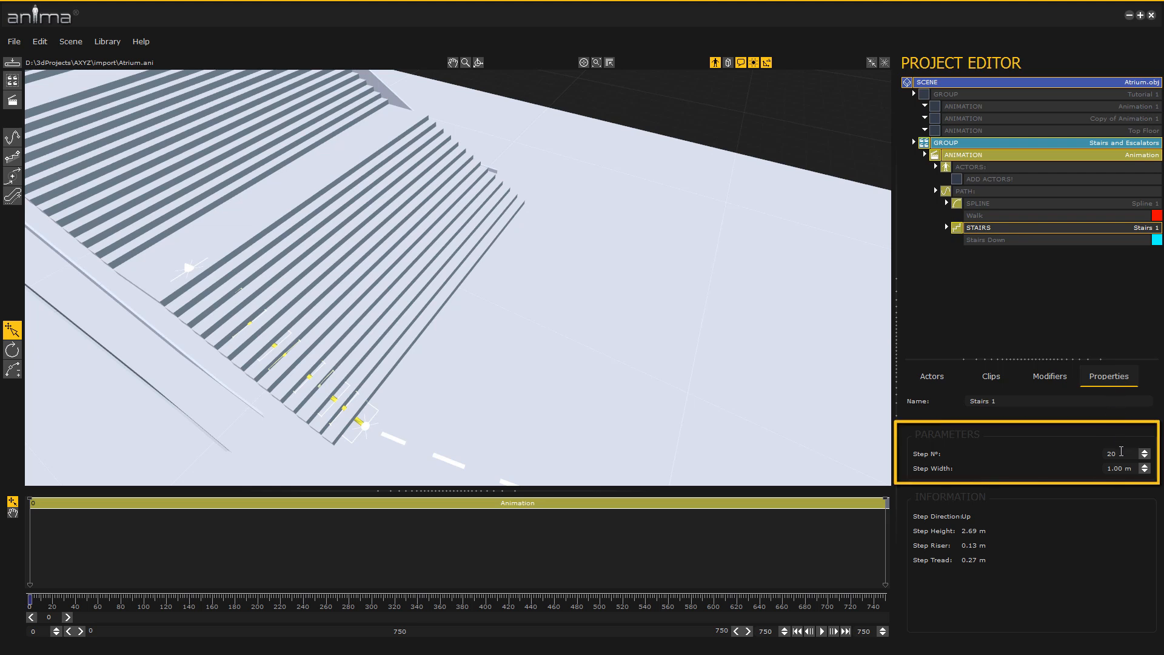
pyautogui.moveTo(1134, 472); pyautogui.dragTo(1102, 472)
pyautogui.write('1.3')
pyautogui.press('Return')
pyautogui.moveTo(1131, 454); pyautogui.dragTo(1108, 455)
pyautogui.press('Return')
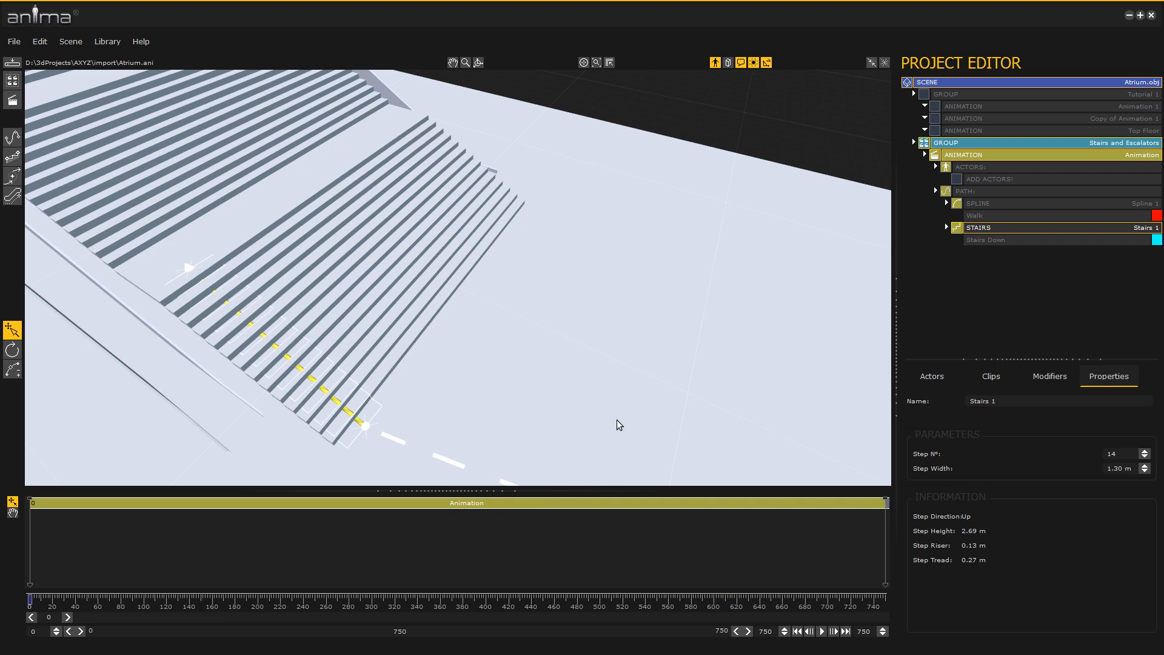
pyautogui.moveTo(367, 429); pyautogui.dragTo(374, 427)
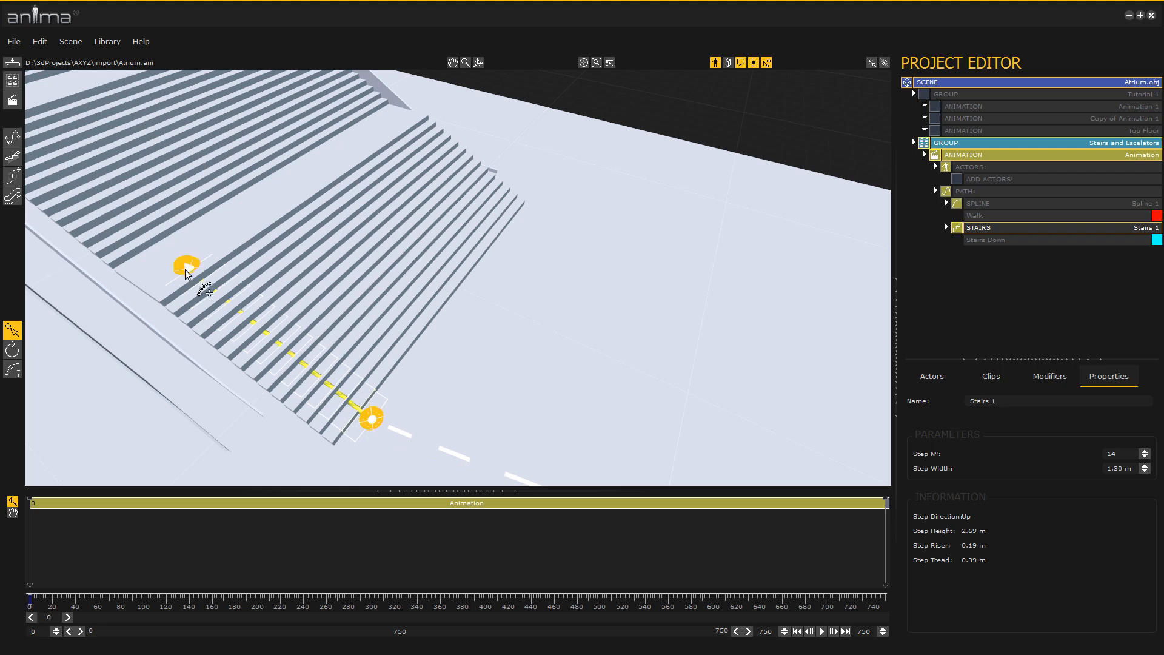
pyautogui.moveTo(191, 273); pyautogui.dragTo(202, 283)
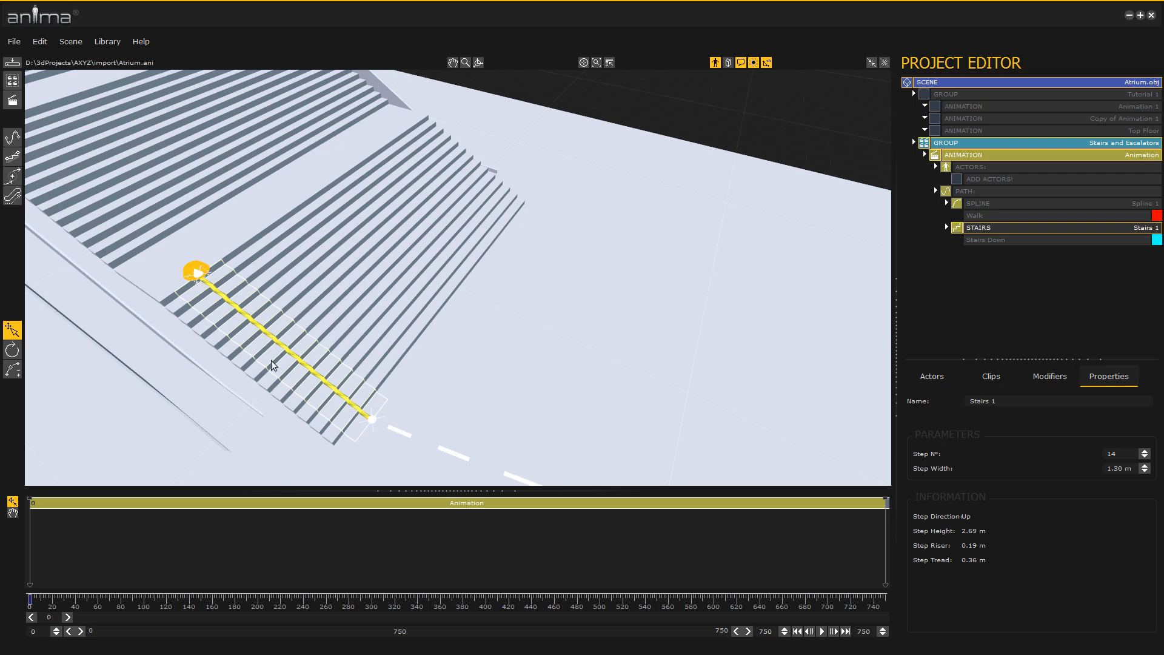
# Append a second stairs section to the path, running from the bottom to the top of the middle flight
pyautogui.moveTo(210, 342); pyautogui.dragTo(247, 358, button='middle')
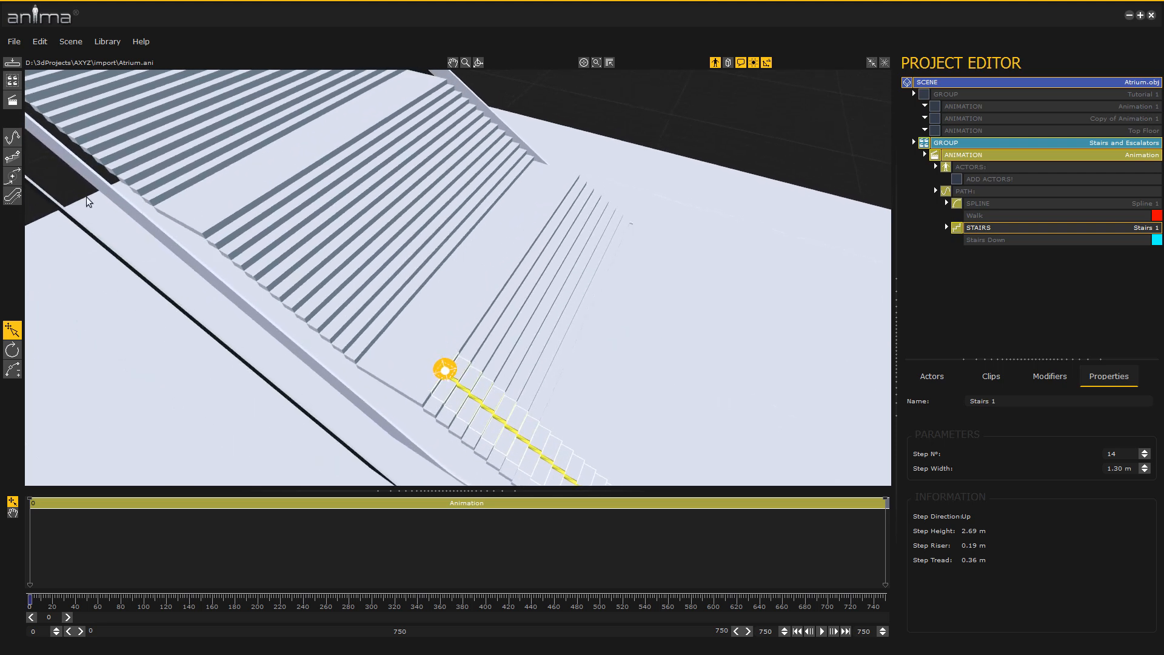
pyautogui.click(12, 157)
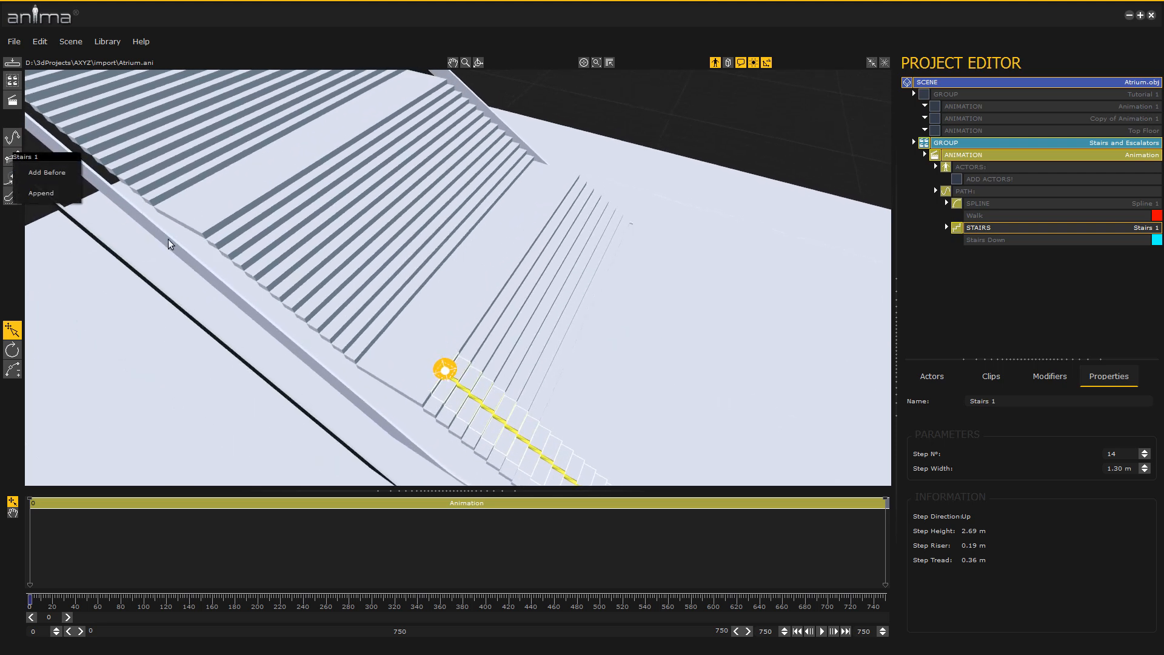
pyautogui.click(51, 192)
pyautogui.click(386, 348)
pyautogui.click(238, 209)
pyautogui.click(237, 209)
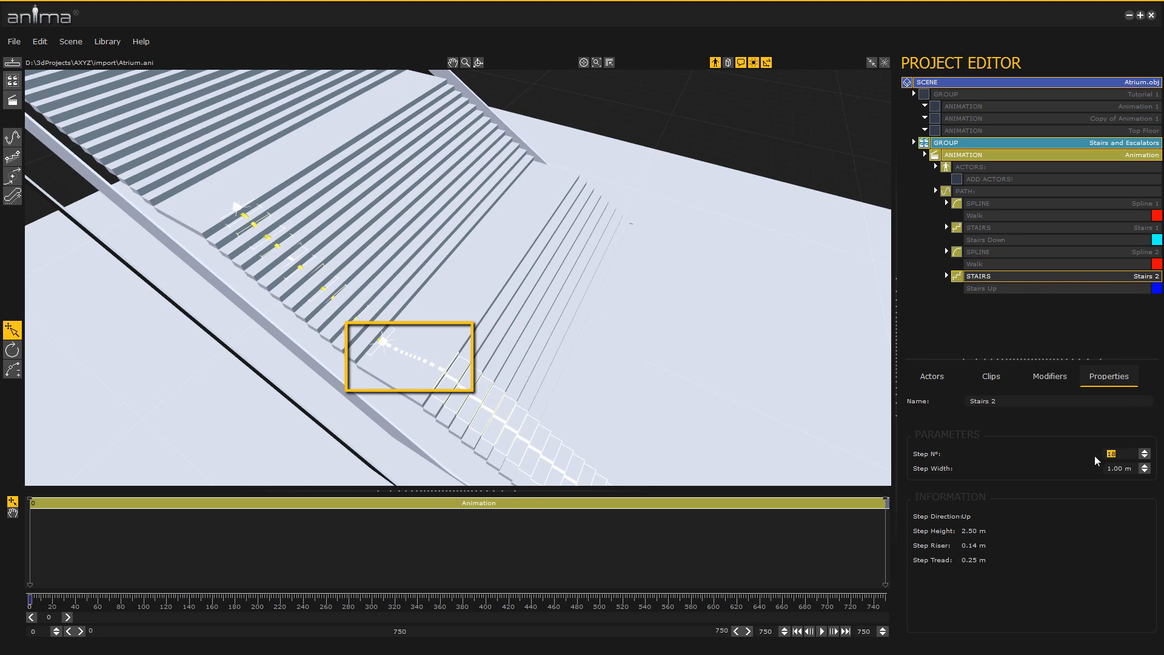
# Set the second stairs section to 13 steps and 1.30 m width, and align its end points with the middle flight
pyautogui.write('13')
pyautogui.press('Tab')
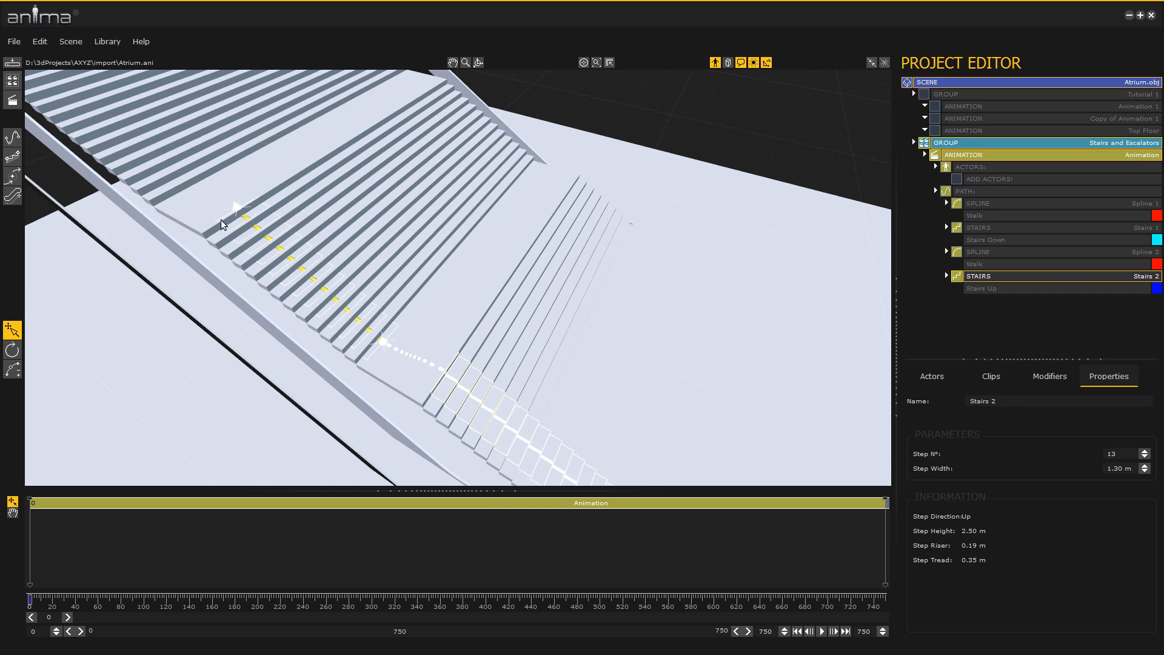
pyautogui.moveTo(239, 209); pyautogui.dragTo(233, 213)
pyautogui.moveTo(387, 347); pyautogui.dragTo(390, 350)
pyautogui.moveTo(258, 291)
pyautogui.keyDown('alt'); pyautogui.mouseDown(button='middle')
pyautogui.moveTo(213, 292)
pyautogui.moveTo(262, 308)
pyautogui.mouseUp(button='middle'); pyautogui.keyUp('alt')
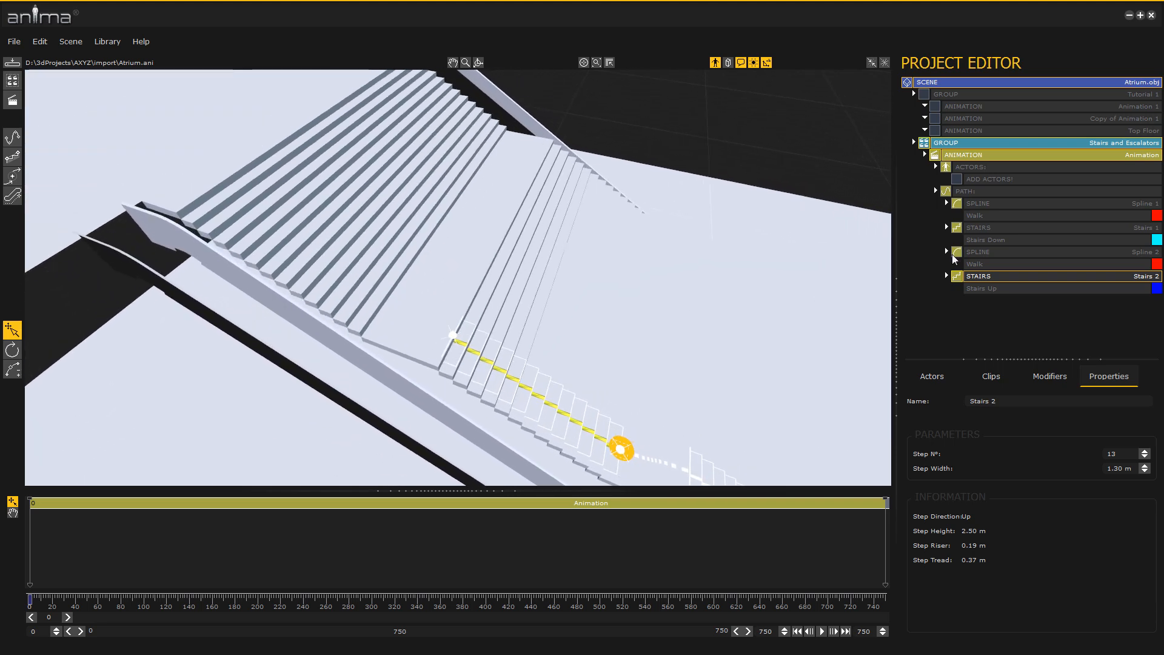
pyautogui.rightClick(1021, 191)
pyautogui.moveTo(1048, 201)
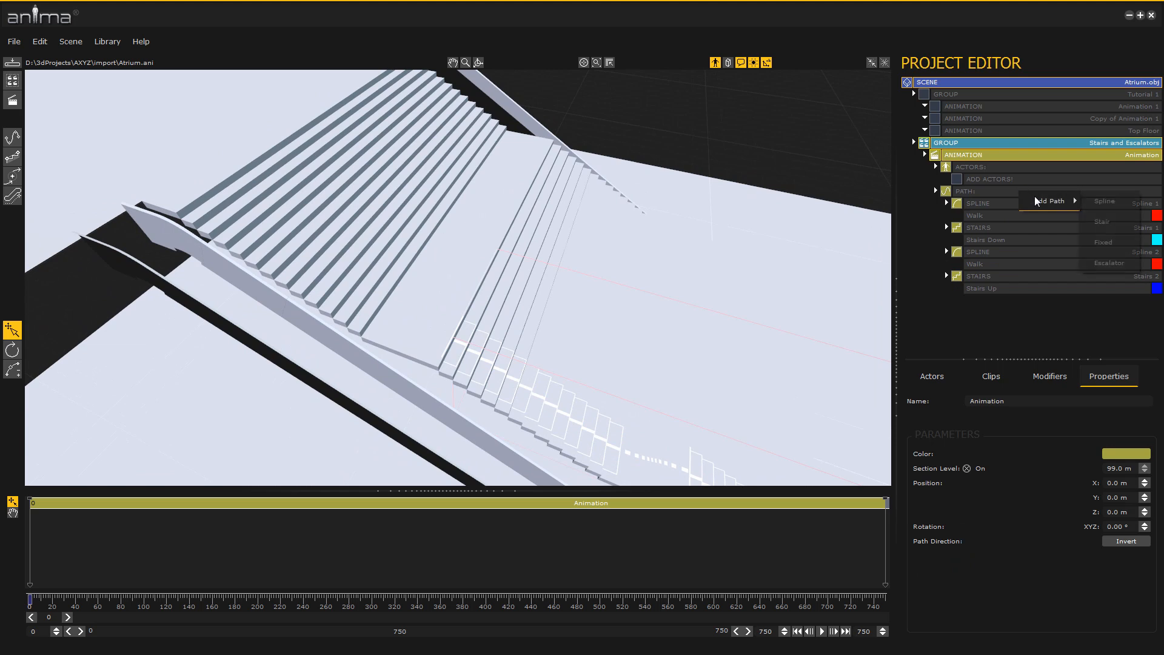
pyautogui.rightClick(983, 232)
pyautogui.moveTo(1018, 271)
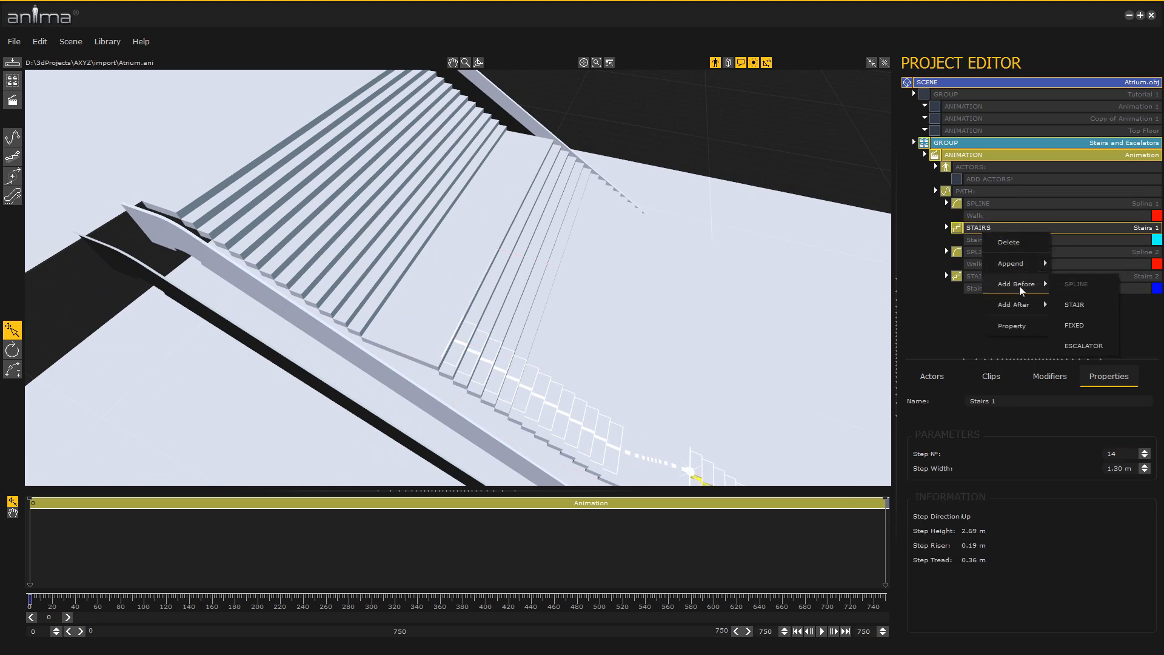
# Append a third stairs section after Stairs 2, running from the bottom to the top of the uppermost flight
pyautogui.rightClick(971, 281)
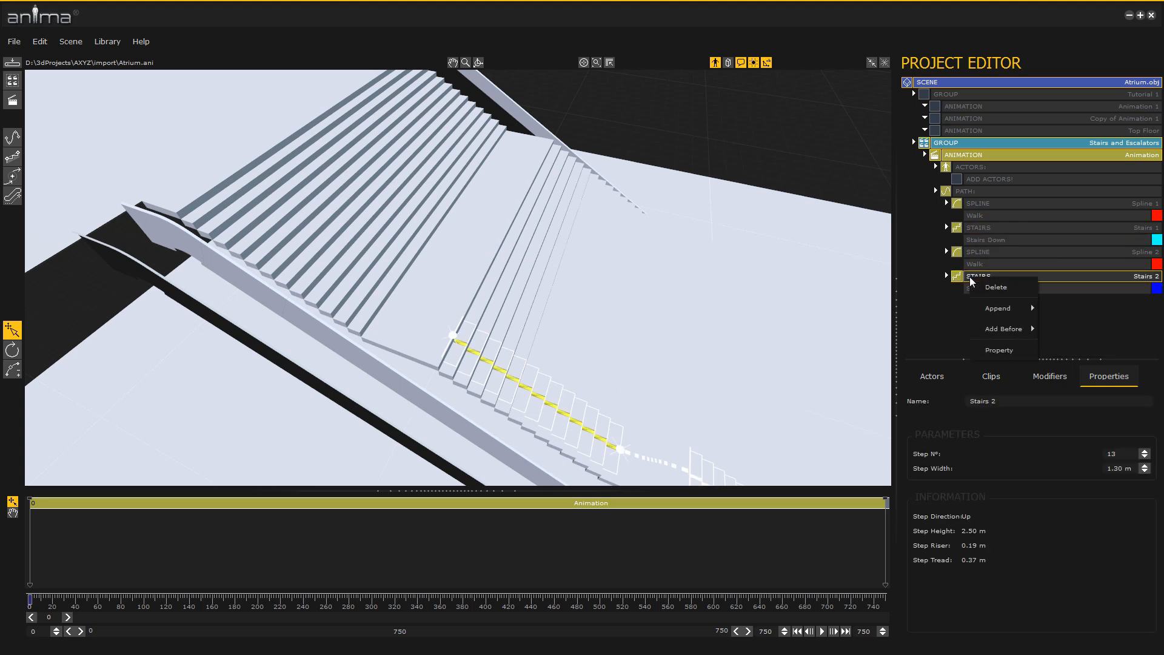
pyautogui.moveTo(997, 311)
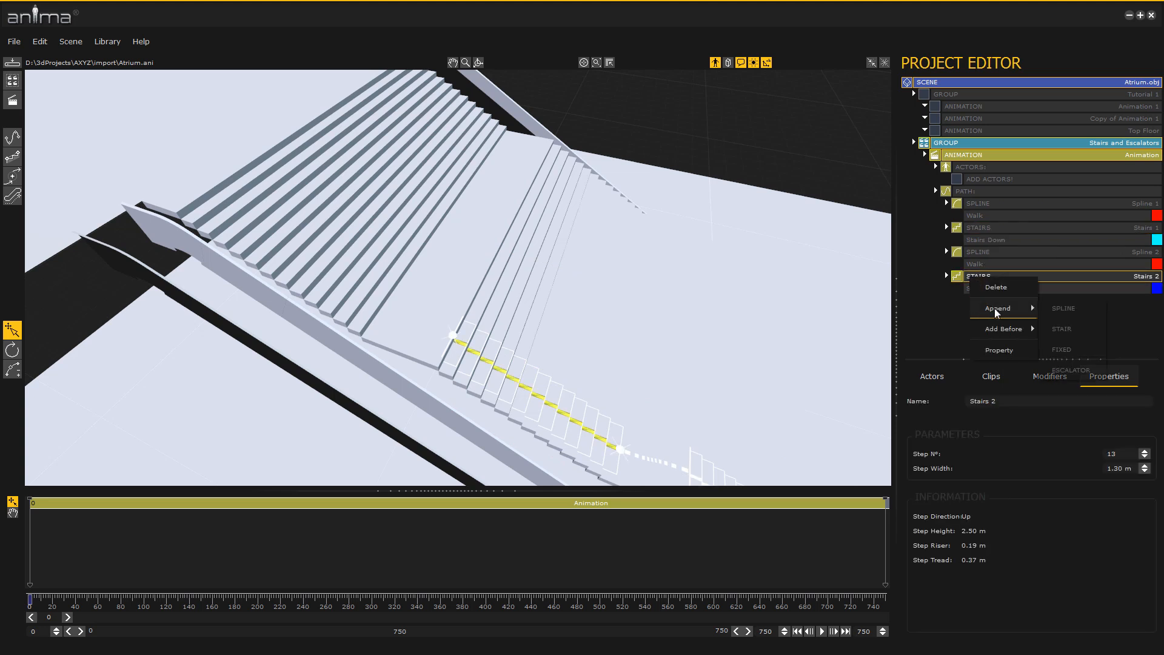
pyautogui.click(1070, 329)
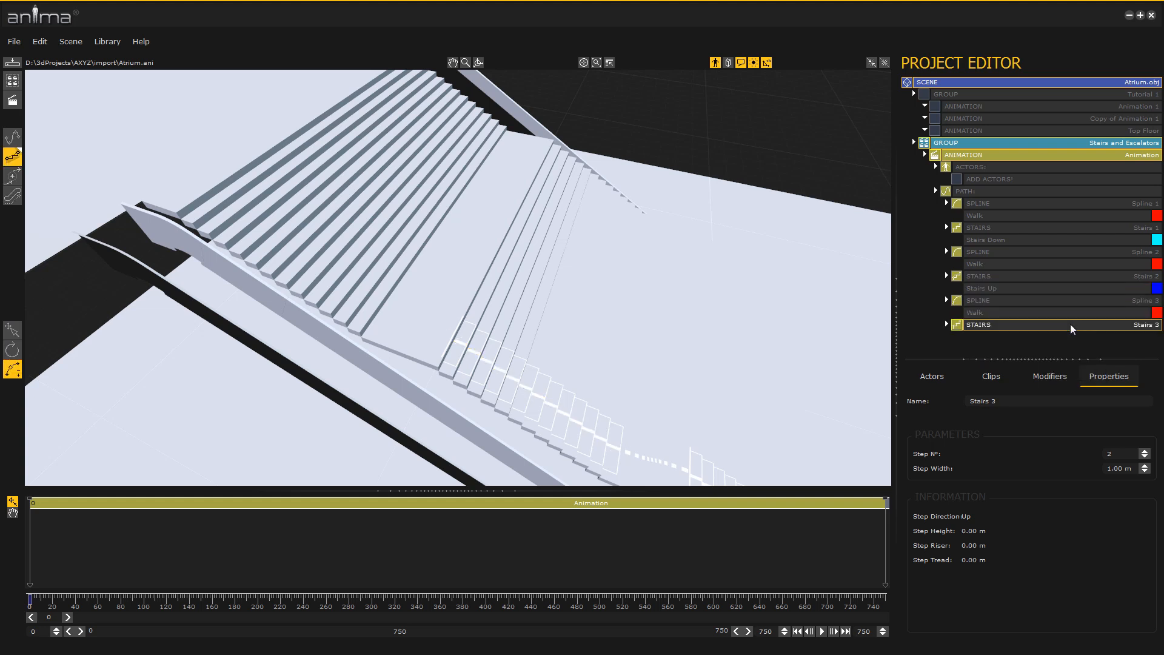
pyautogui.moveTo(381, 314); pyautogui.dragTo(203, 188)
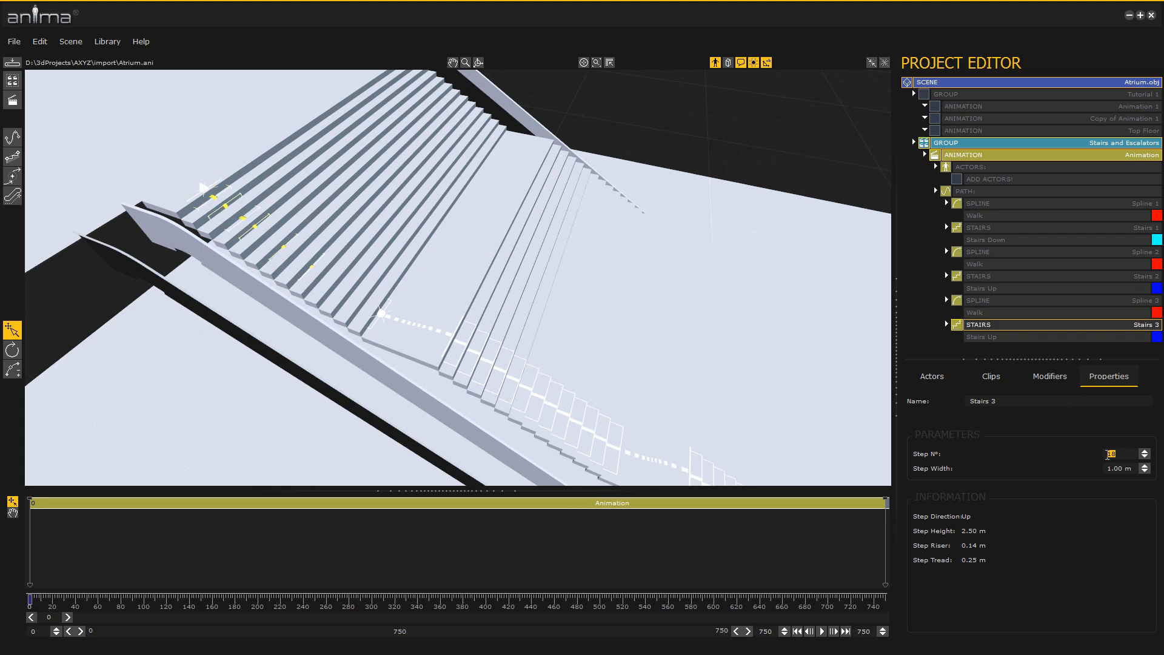
# Set the third stairs section to 13 steps and 1.40 m width, and align its end points with the uppermost flight
pyautogui.press('Tab')
pyautogui.write('1.4')
pyautogui.press('Return')
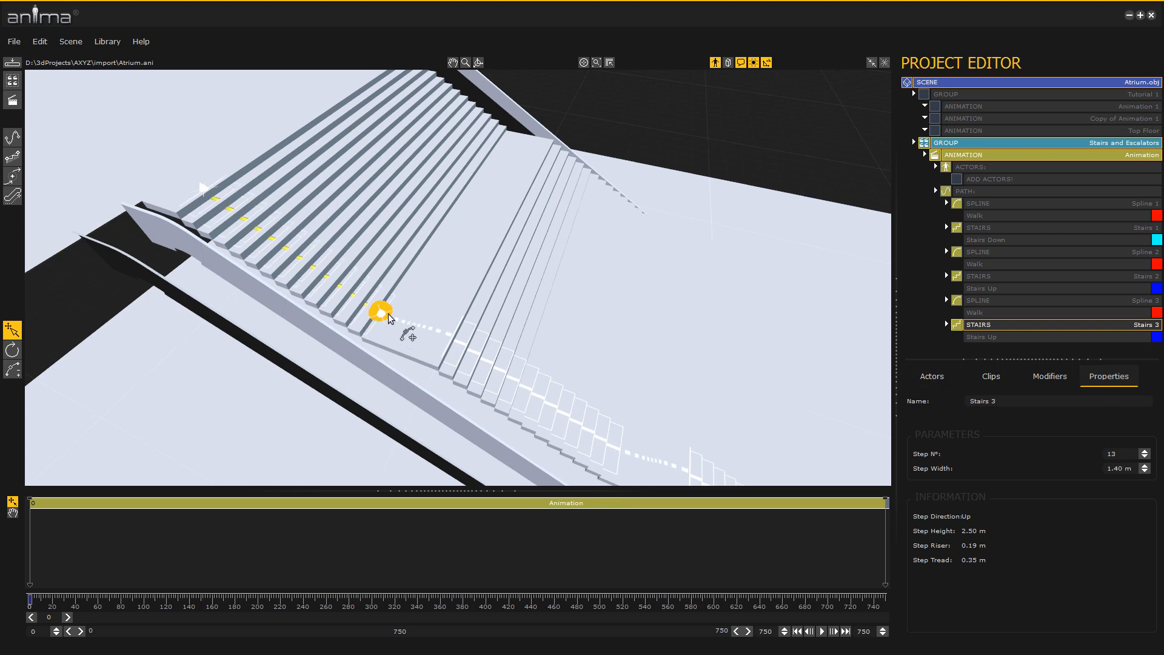
pyautogui.moveTo(386, 317); pyautogui.dragTo(394, 309)
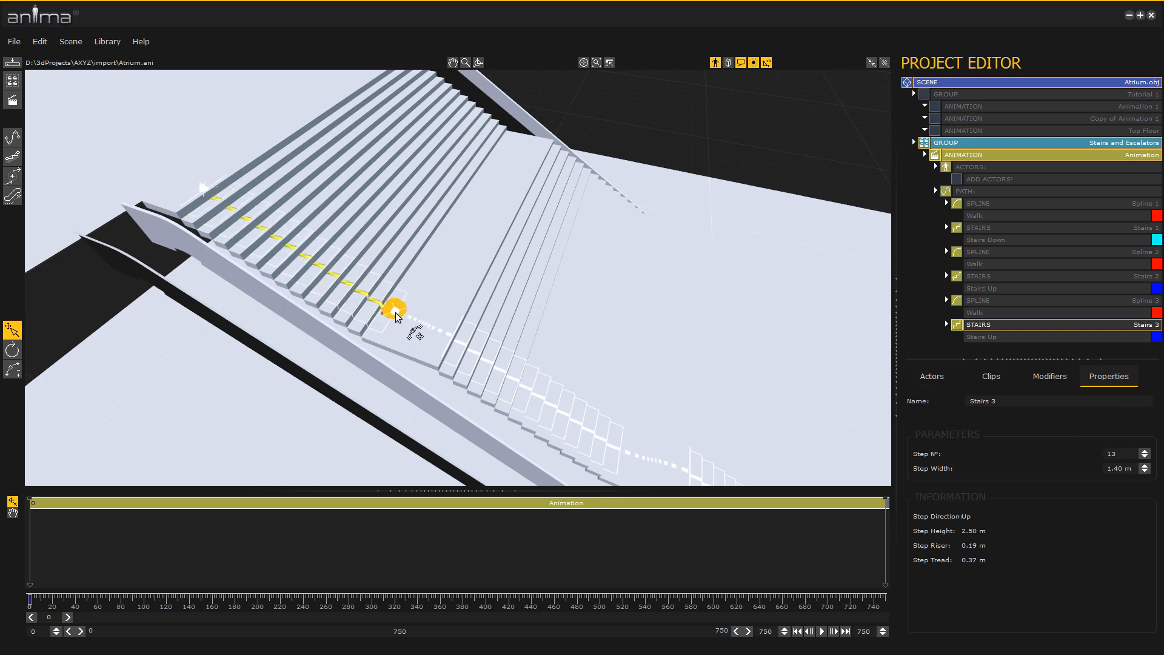
pyautogui.moveTo(198, 190); pyautogui.dragTo(212, 193)
# Append a two-point spline that curves from the top of the stairs to the far end of the upper floor
pyautogui.keyDown('alt'); pyautogui.moveTo(279, 229); pyautogui.dragTo(295, 234, button='middle'); pyautogui.keyUp('alt')
pyautogui.keyDown('alt'); pyautogui.moveTo(295, 234); pyautogui.dragTo(305, 287, button='right'); pyautogui.keyUp('alt')
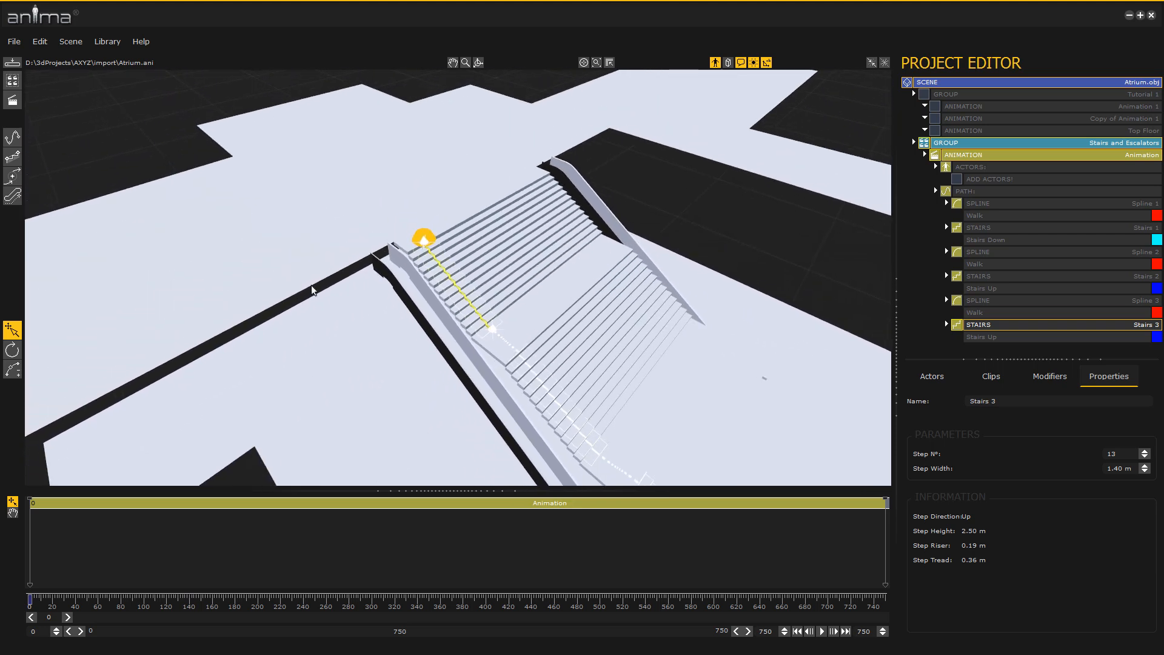
pyautogui.keyDown('alt'); pyautogui.moveTo(305, 286); pyautogui.dragTo(301, 289); pyautogui.keyUp('alt')
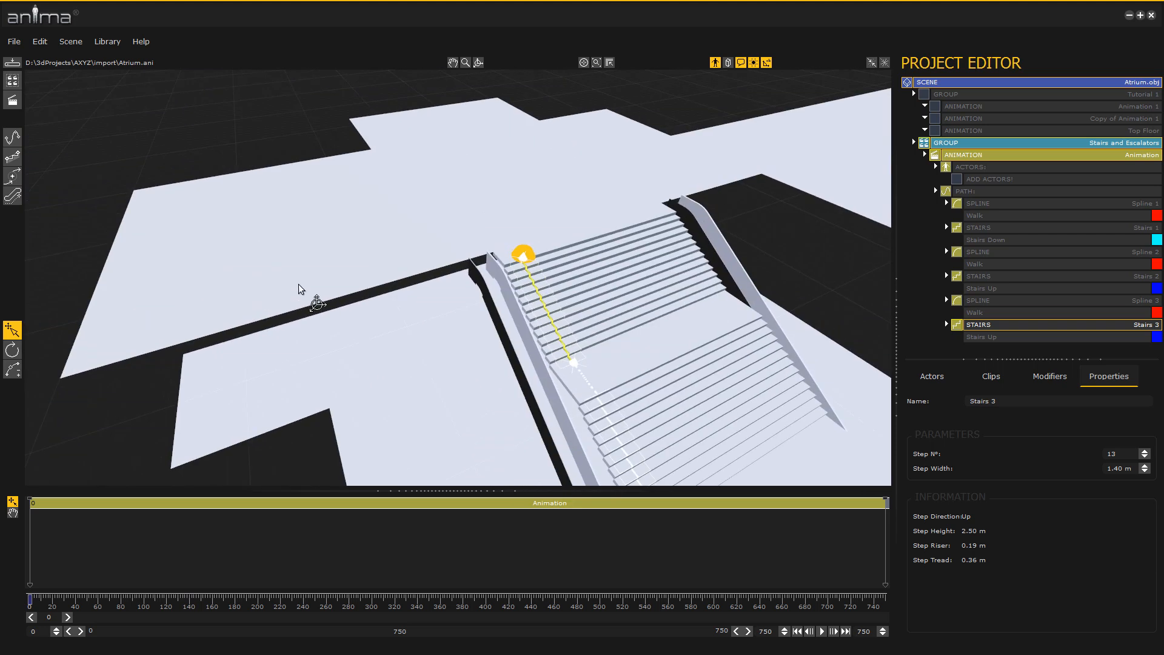
pyautogui.click(12, 137)
pyautogui.click(444, 229)
pyautogui.click(97, 287)
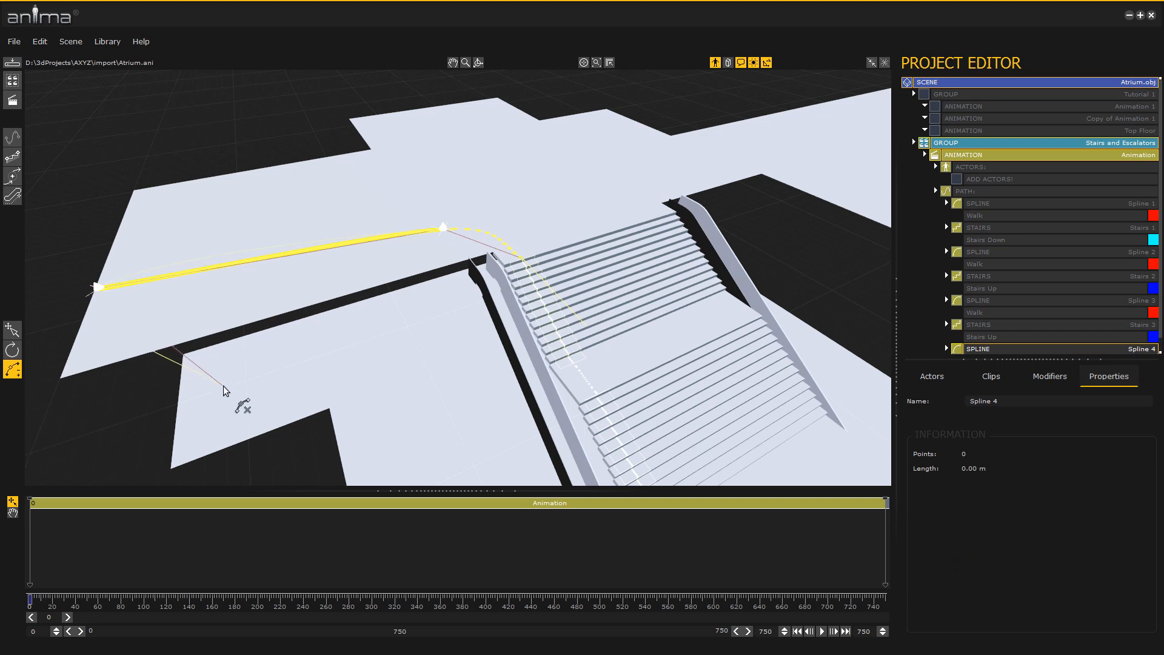
pyautogui.rightClick(226, 385)
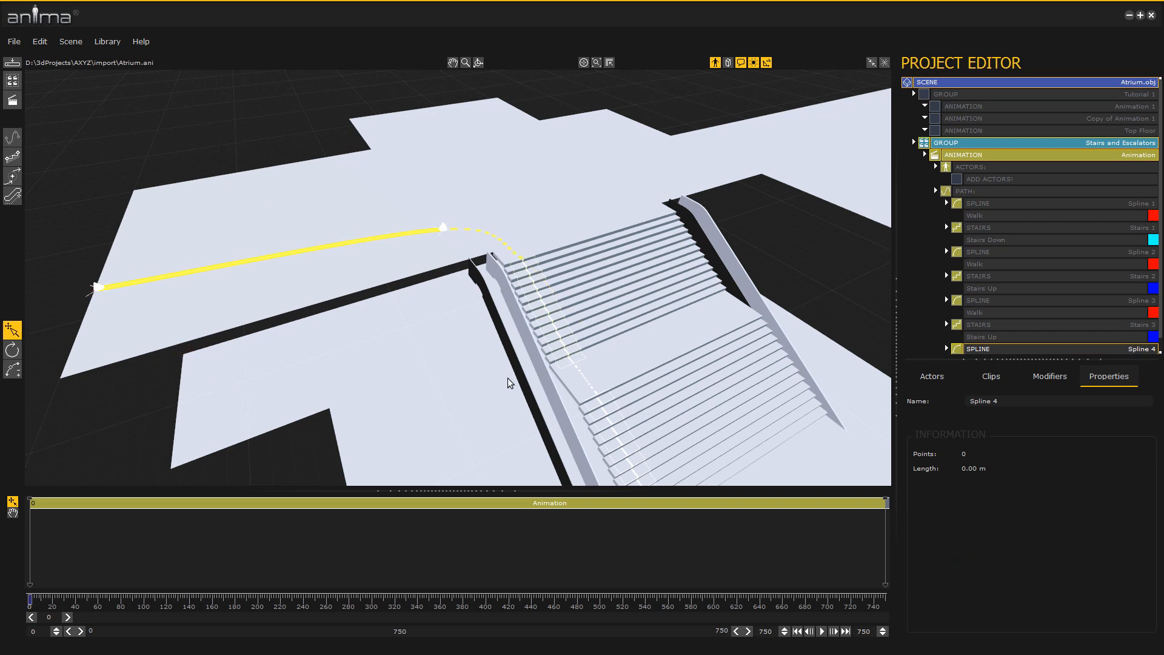
# Add a Cloner modifier to the animation's actors
pyautogui.click(1049, 376)
pyautogui.moveTo(939, 444); pyautogui.dragTo(1015, 207)
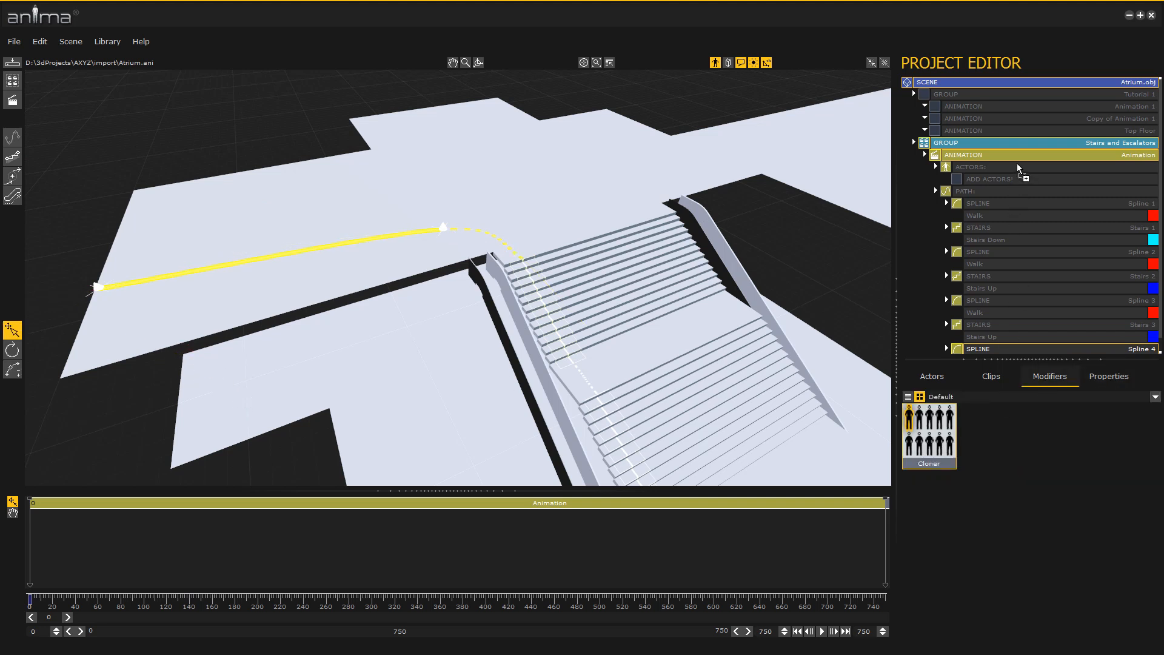
pyautogui.moveTo(1015, 166); pyautogui.dragTo(1015, 168)
# Filter the actors by Casual Attire and add AsWom0001-M3, AsWom0002-M3 and CMan0001-M3 through CMan0006-M3 to the cloner
pyautogui.click(932, 375)
pyautogui.click(969, 397)
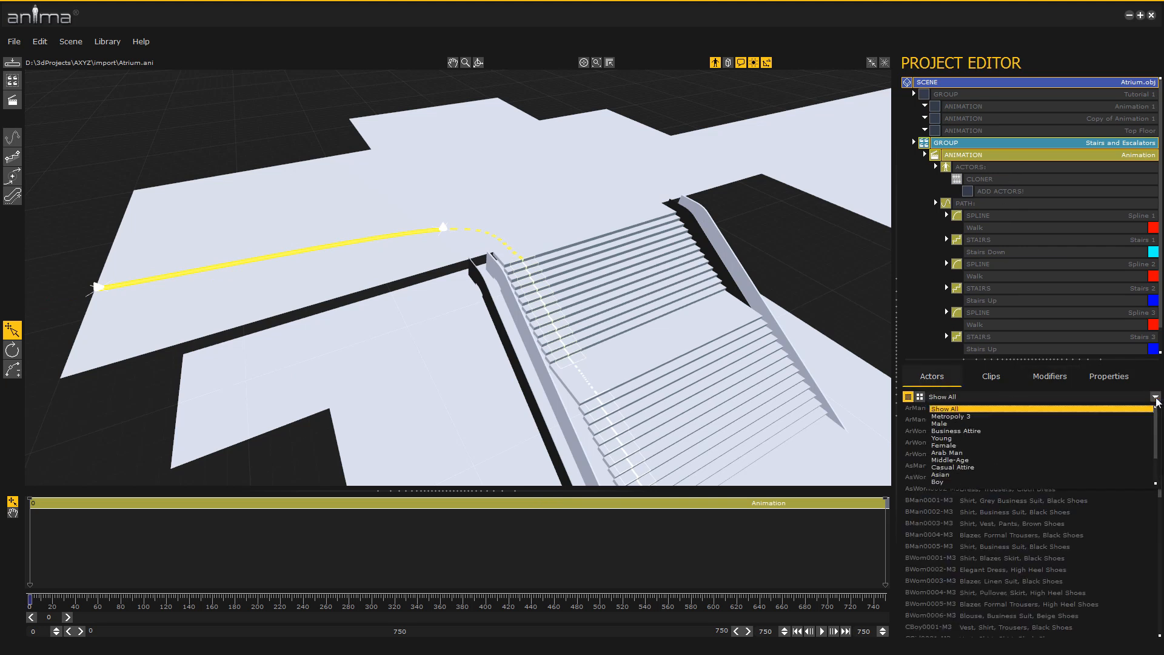
pyautogui.click(980, 466)
pyautogui.click(920, 397)
pyautogui.click(941, 425)
pyautogui.keyDown('shift'); pyautogui.click(1110, 507); pyautogui.keyUp('shift')
pyautogui.moveTo(1064, 429); pyautogui.dragTo(1041, 193)
# Set the cloner's clone number to 20 and scrub the timeline to frame 135 to preview the crowd
pyautogui.moveTo(539, 403)
pyautogui.keyDown('alt'); pyautogui.mouseDown(button='middle')
pyautogui.moveTo(496, 386)
pyautogui.moveTo(545, 371)
pyautogui.mouseUp(button='middle'); pyautogui.keyUp('alt')
pyautogui.click(1117, 380)
pyautogui.click(1022, 181)
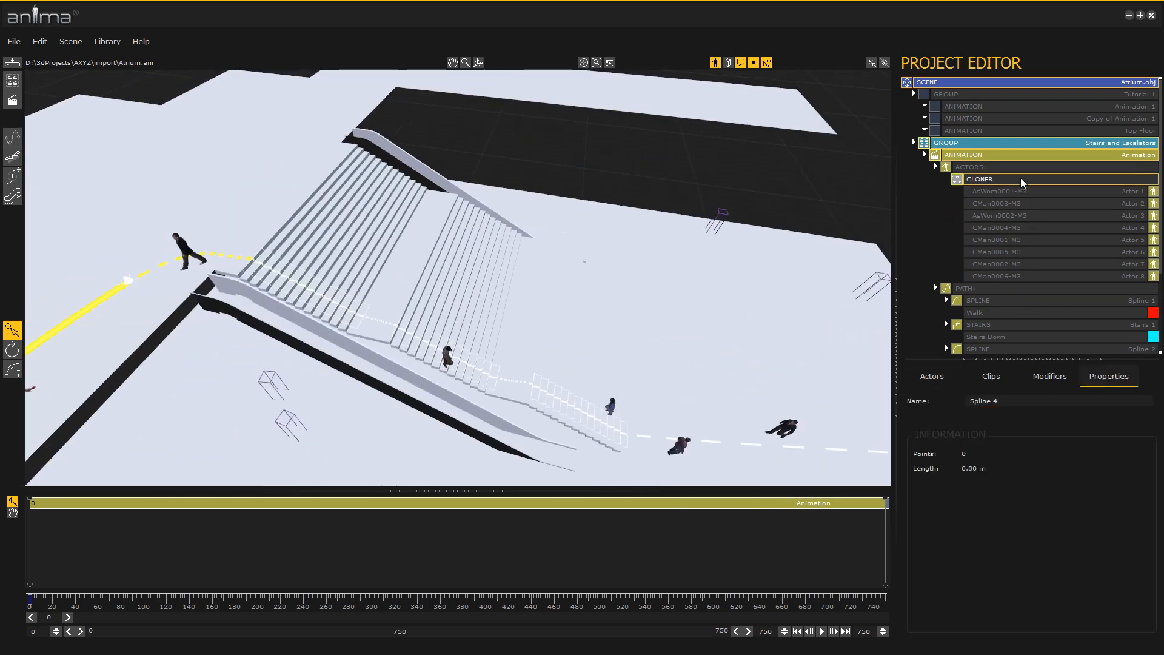
pyautogui.moveTo(1113, 426); pyautogui.dragTo(1093, 428)
pyautogui.write('20')
pyautogui.press('Return')
pyautogui.keyDown('alt'); pyautogui.moveTo(682, 394); pyautogui.dragTo(732, 385, button='middle'); pyautogui.keyUp('alt')
pyautogui.moveTo(51, 618); pyautogui.dragTo(188, 617)
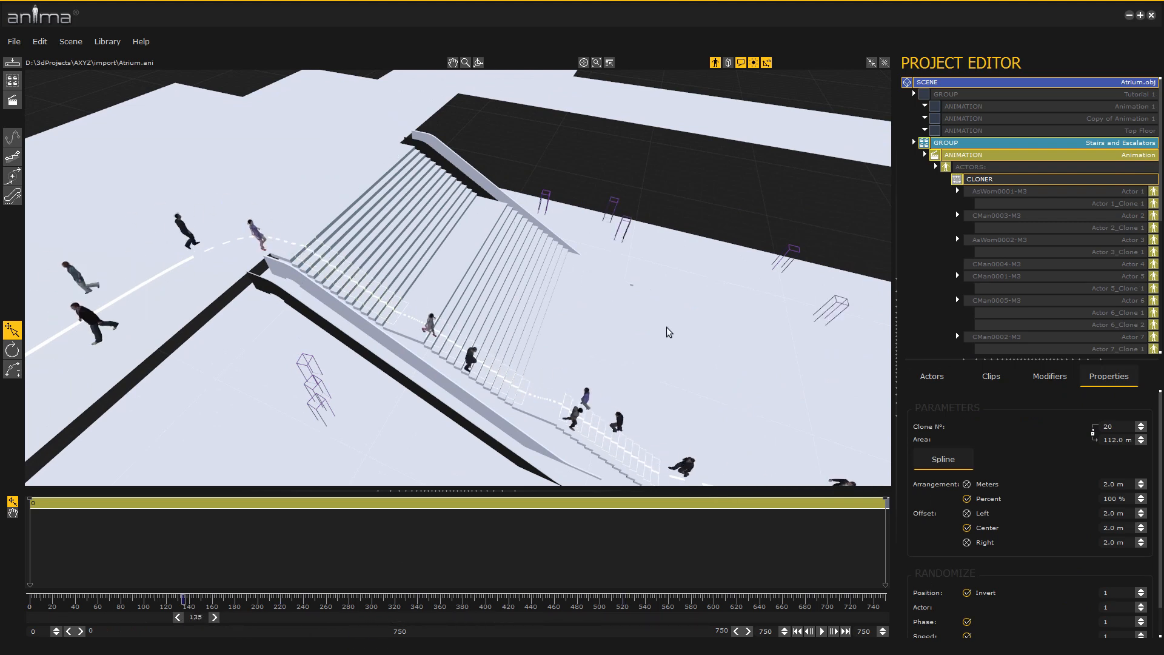
# Clone the stairs animation inside the Stairs and Escalators group
pyautogui.click(936, 167)
pyautogui.click(926, 155)
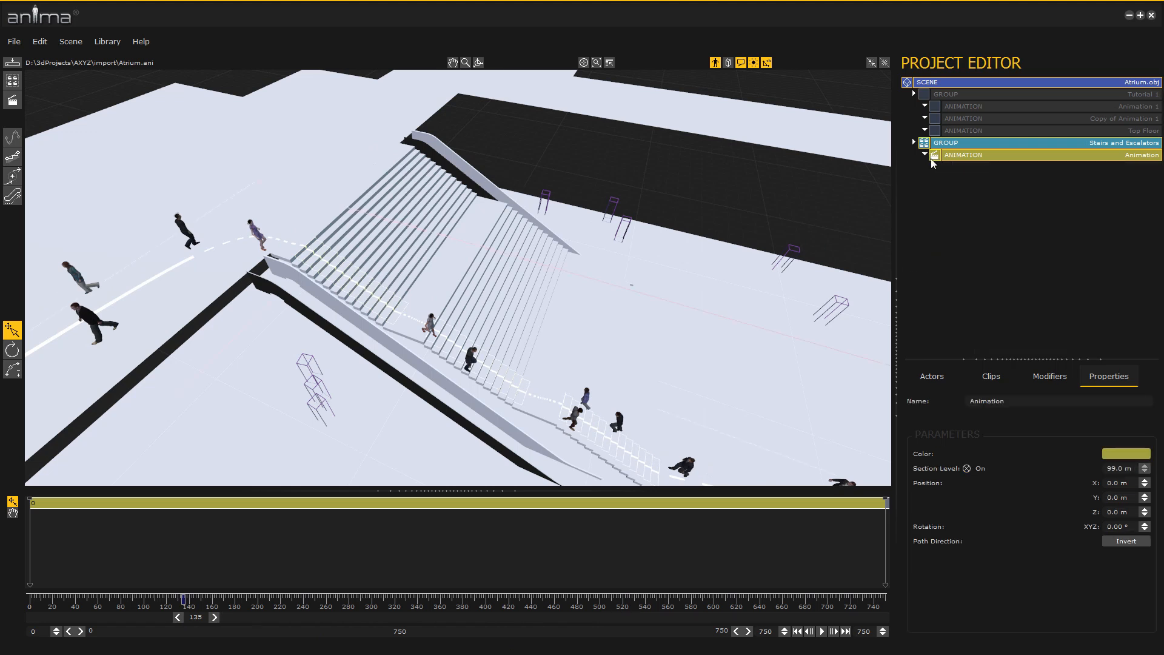
pyautogui.rightClick(1002, 155)
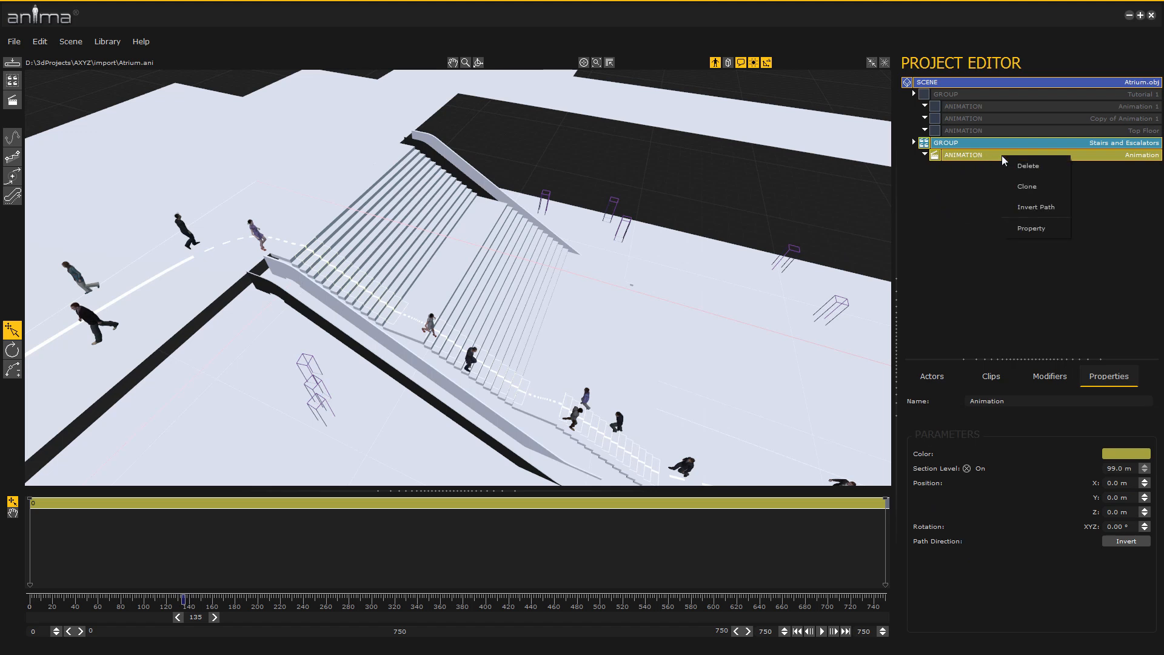
pyautogui.click(1032, 186)
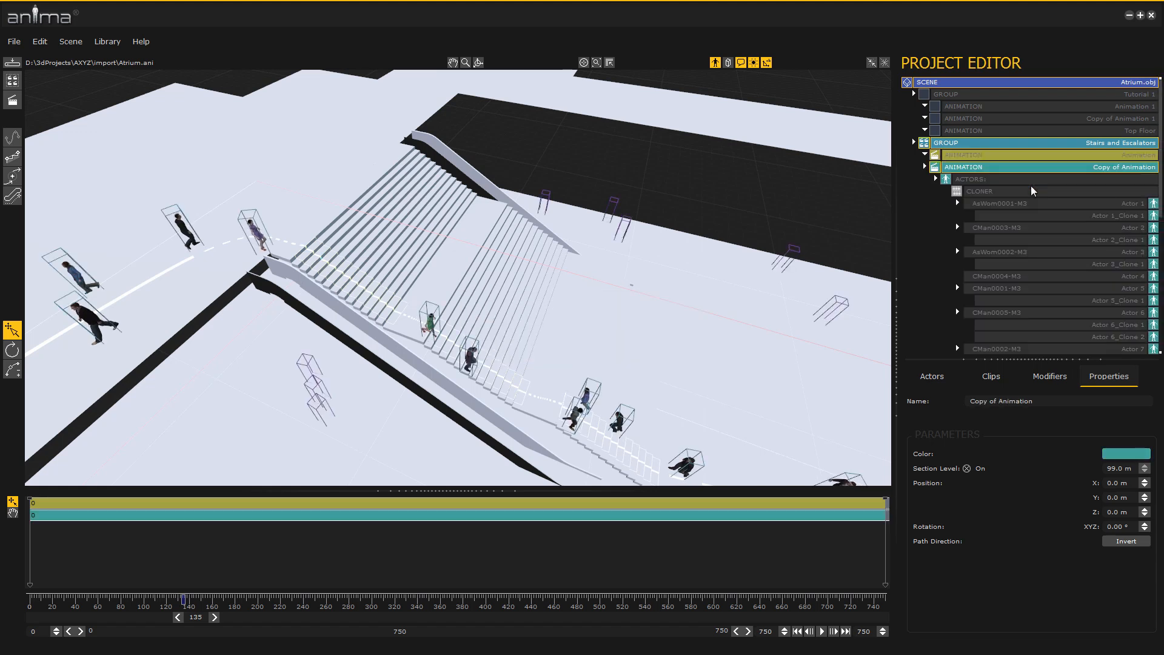
# Select every spline and stairs section in the copied animation's path, and display the actors as bounding boxes
pyautogui.click(937, 180)
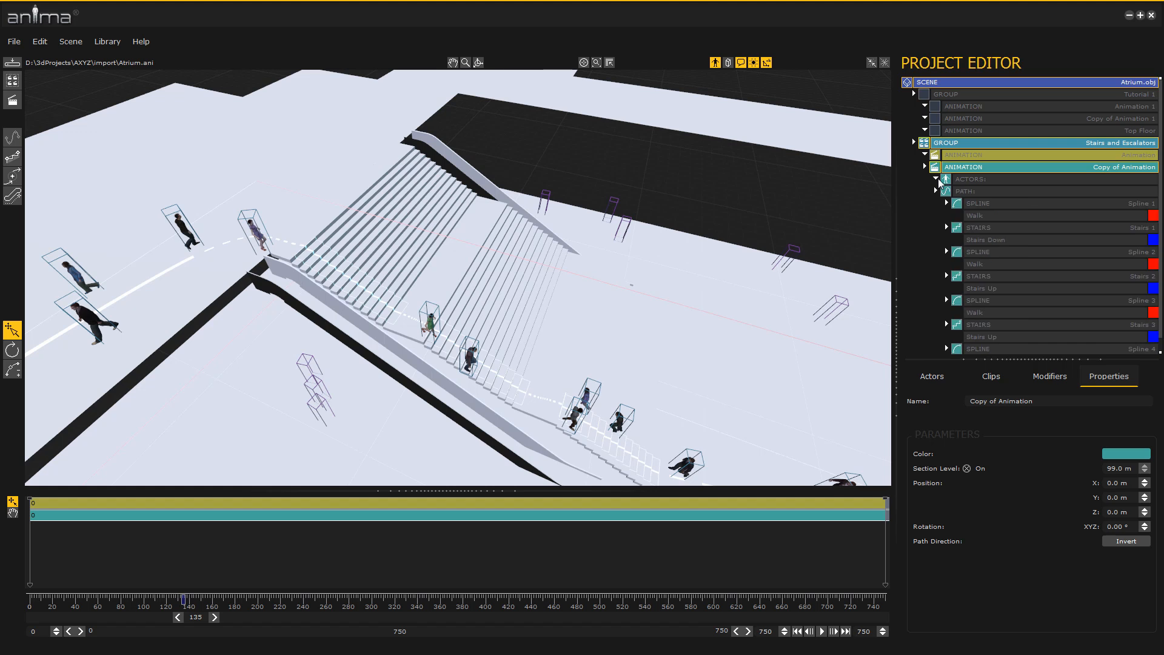
pyautogui.click(977, 204)
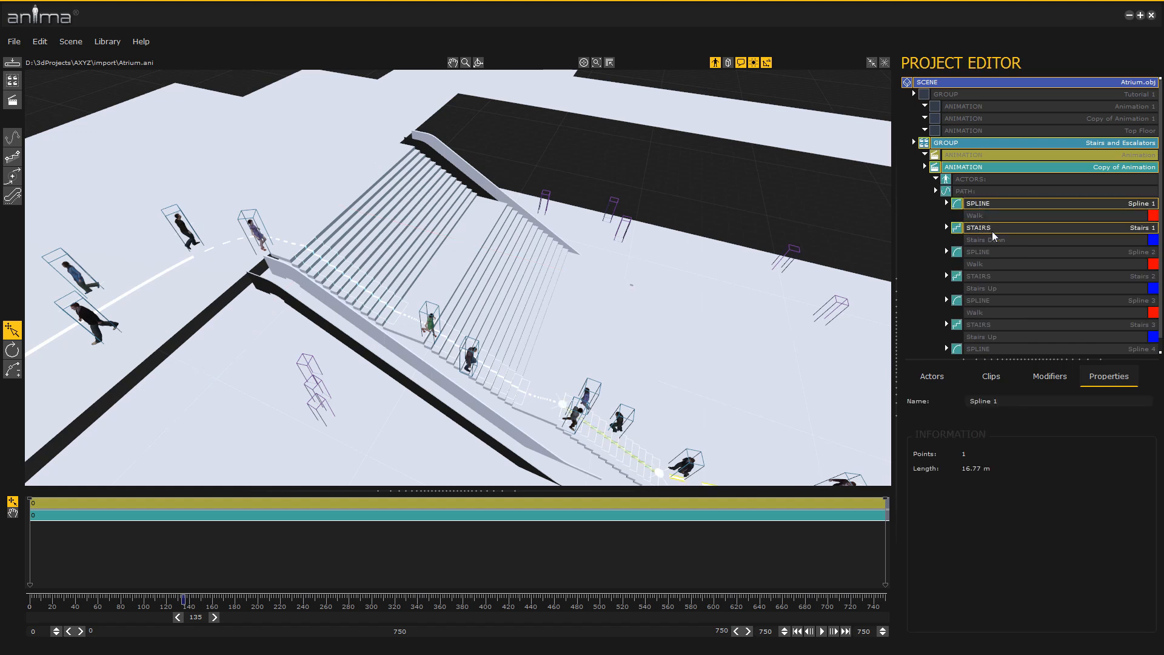
pyautogui.keyDown('ctrl'); pyautogui.click(993, 251); pyautogui.keyUp('ctrl')
pyautogui.keyDown('ctrl'); pyautogui.click(992, 277); pyautogui.keyUp('ctrl')
pyautogui.keyDown('ctrl'); pyautogui.click(991, 300); pyautogui.keyUp('ctrl')
pyautogui.keyDown('ctrl'); pyautogui.click(988, 325); pyautogui.keyUp('ctrl')
pyautogui.keyDown('ctrl'); pyautogui.click(995, 346); pyautogui.keyUp('ctrl')
pyautogui.moveTo(691, 358); pyautogui.dragTo(696, 281, button='middle')
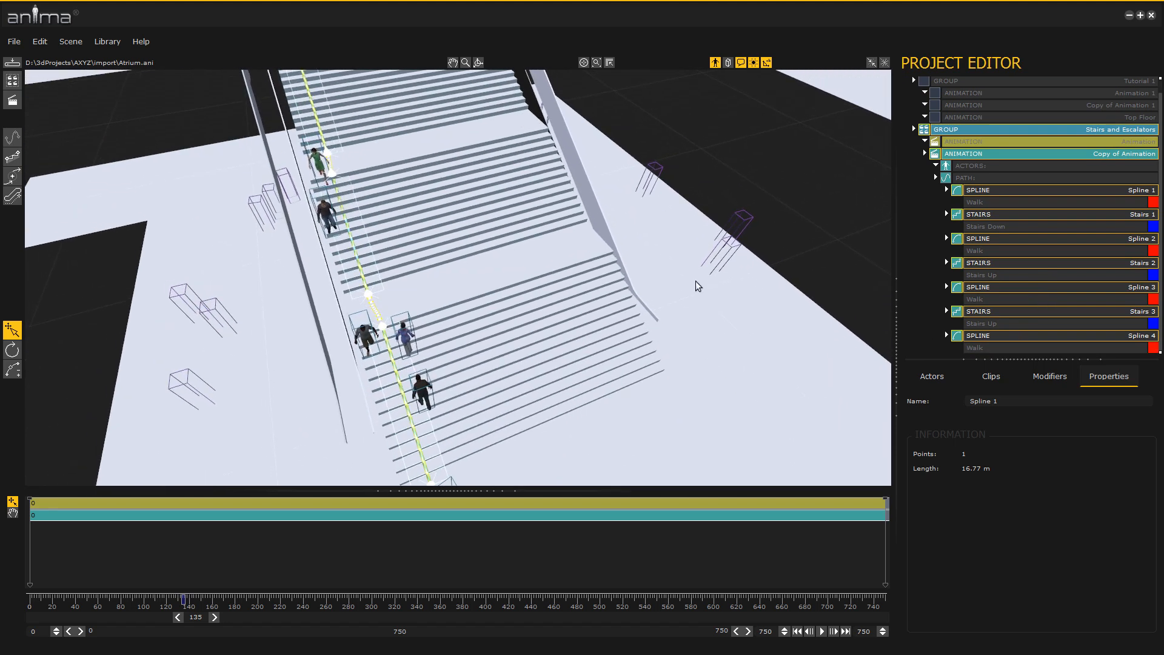
pyautogui.click(727, 63)
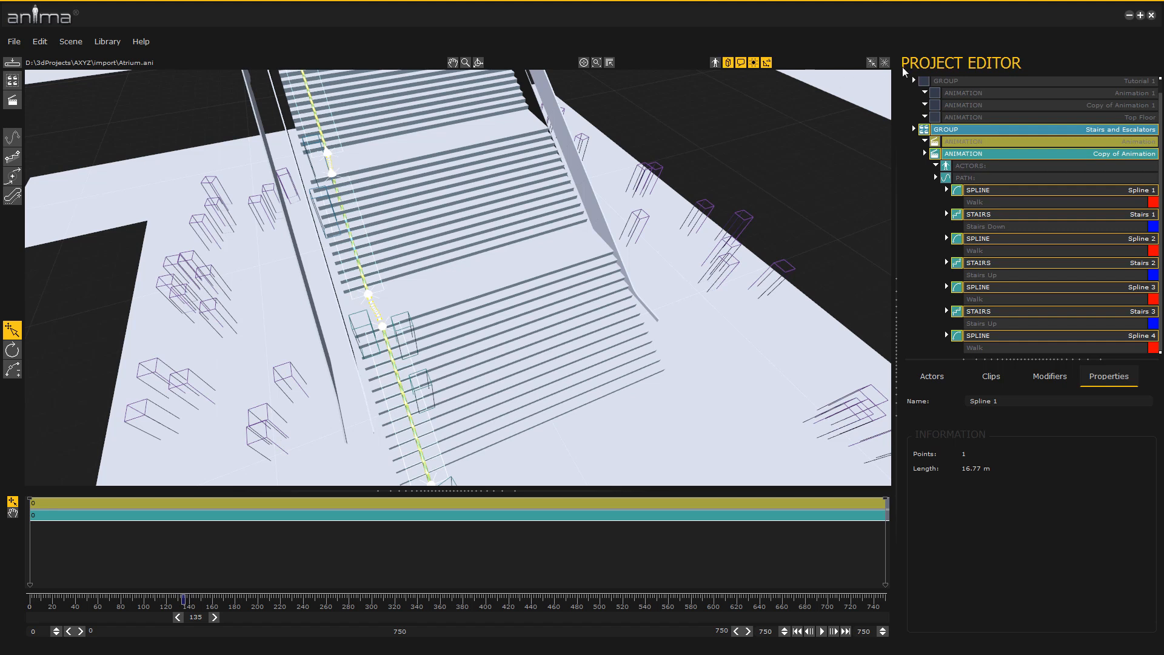
pyautogui.click(868, 64)
# Move the whole copied path across the three flights to the opposite side of the stairs
pyautogui.keyDown('alt'); pyautogui.moveTo(516, 402); pyautogui.dragTo(483, 398, button='middle'); pyautogui.keyUp('alt')
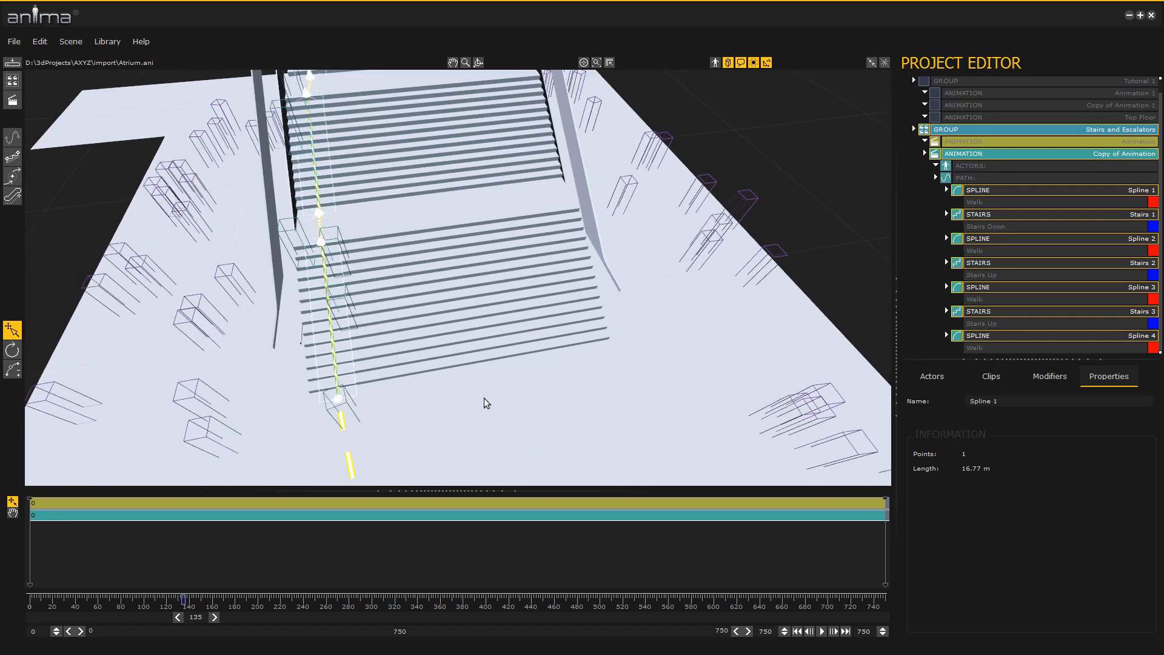
pyautogui.scroll(2, 469, 391)
pyautogui.scroll(2, 468, 388)
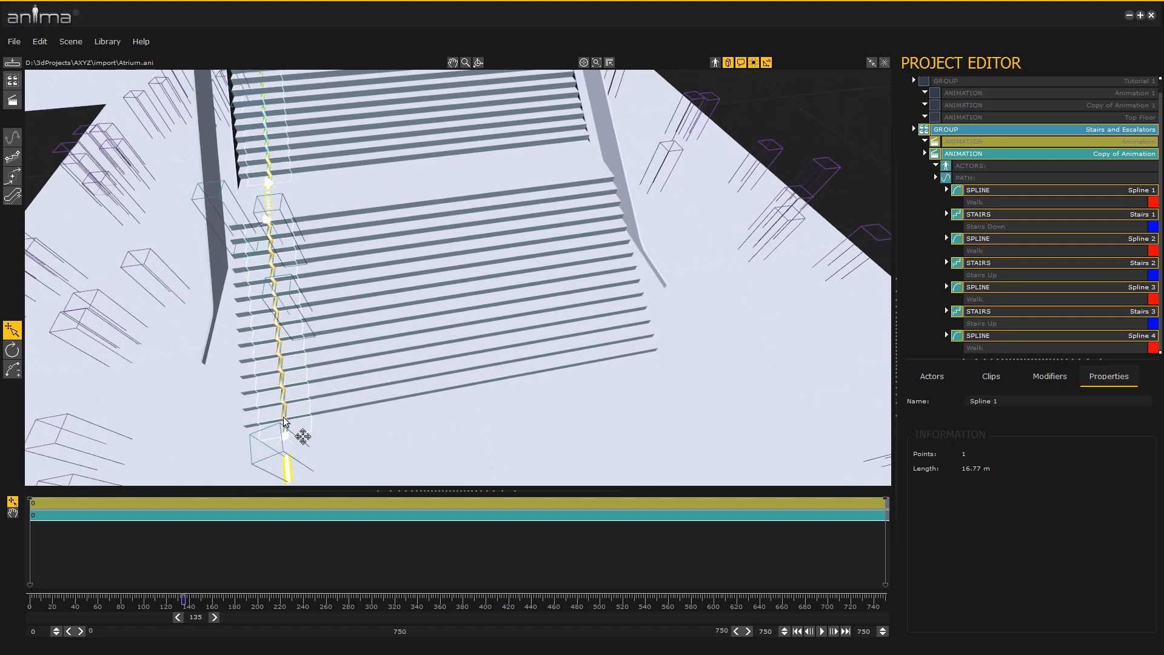
pyautogui.moveTo(538, 377); pyautogui.dragTo(600, 364)
pyautogui.moveTo(613, 362); pyautogui.dragTo(617, 354)
pyautogui.keyDown('alt'); pyautogui.moveTo(613, 378); pyautogui.dragTo(460, 346, button='middle'); pyautogui.keyUp('alt')
pyautogui.scroll(-6, 509, 364)
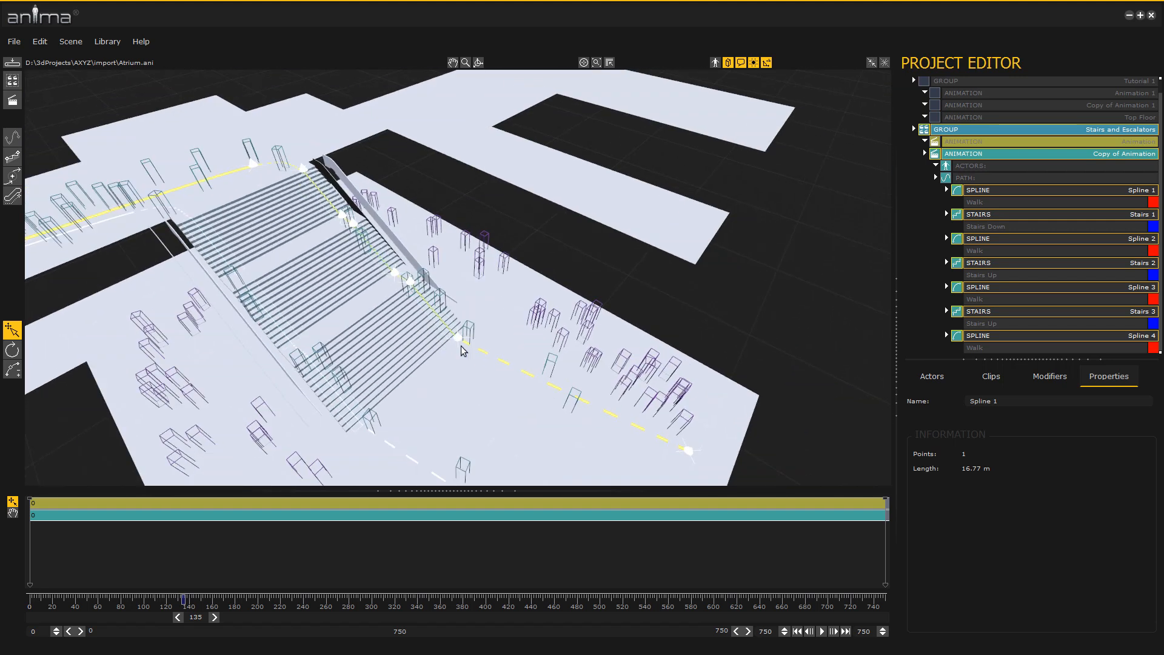
pyautogui.moveTo(690, 449); pyautogui.dragTo(673, 475)
pyautogui.keyDown('alt'); pyautogui.moveTo(266, 295); pyautogui.dragTo(311, 283, button='middle'); pyautogui.keyUp('alt')
# Redirect the copied path's last spline so it leads toward the opposite wing of the upper floor
pyautogui.click(1067, 317)
pyautogui.click(1001, 333)
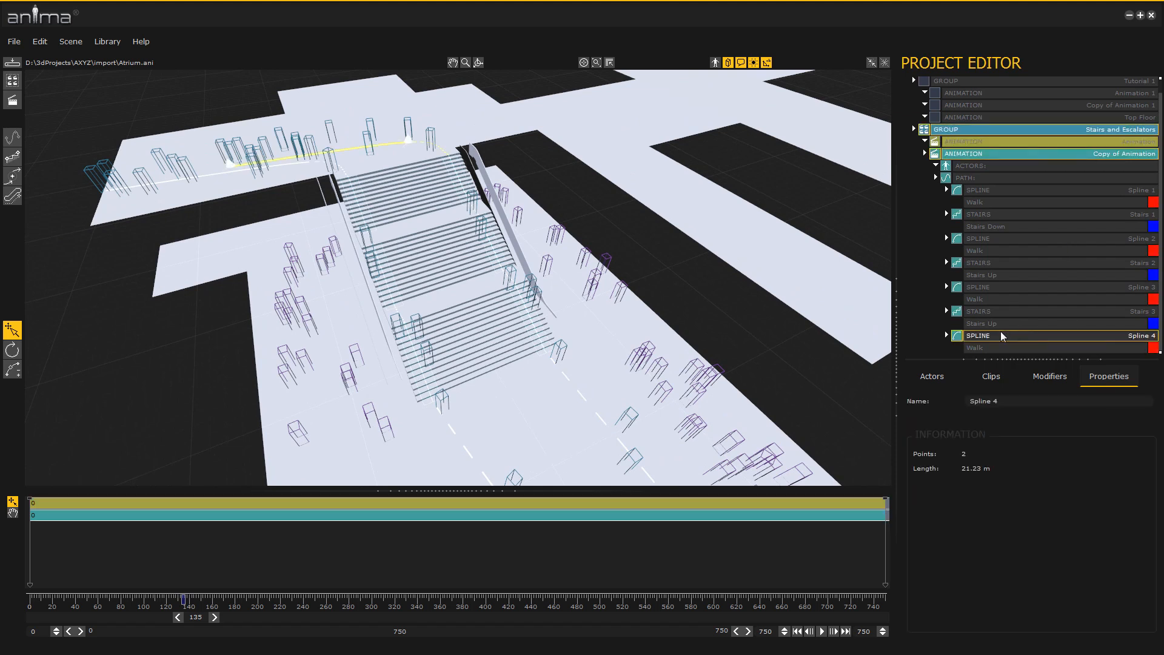
pyautogui.moveTo(228, 168); pyautogui.dragTo(653, 93)
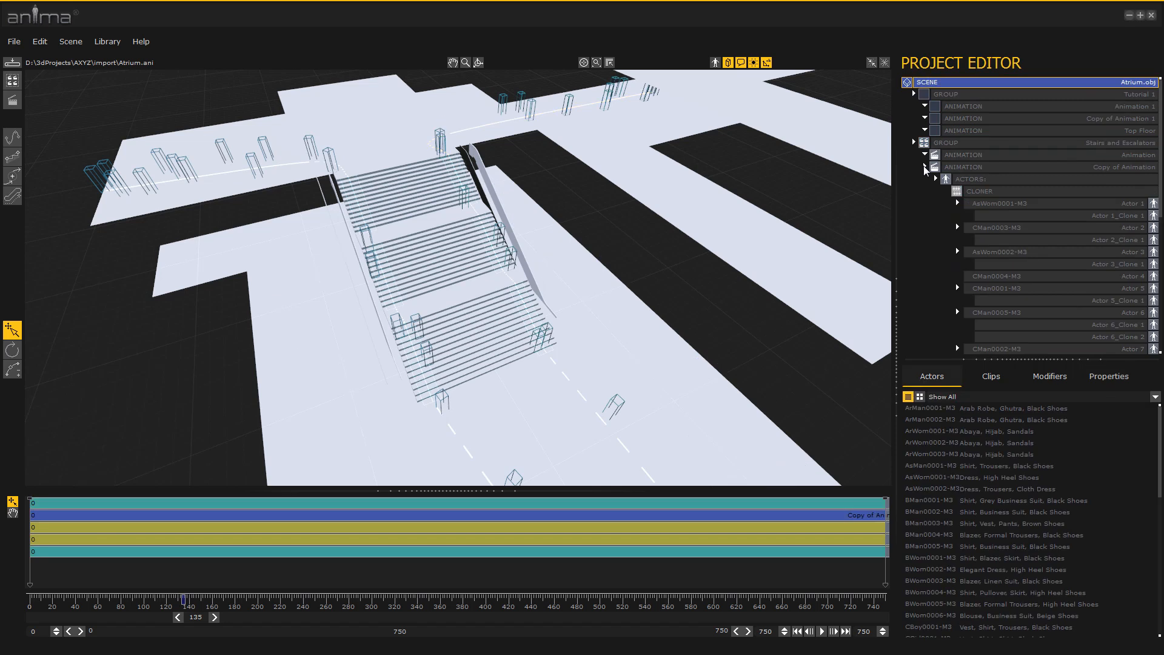
# Add a new animation to the Stairs and Escalators group and start its path with a spline point on the lower floor
pyautogui.click(924, 167)
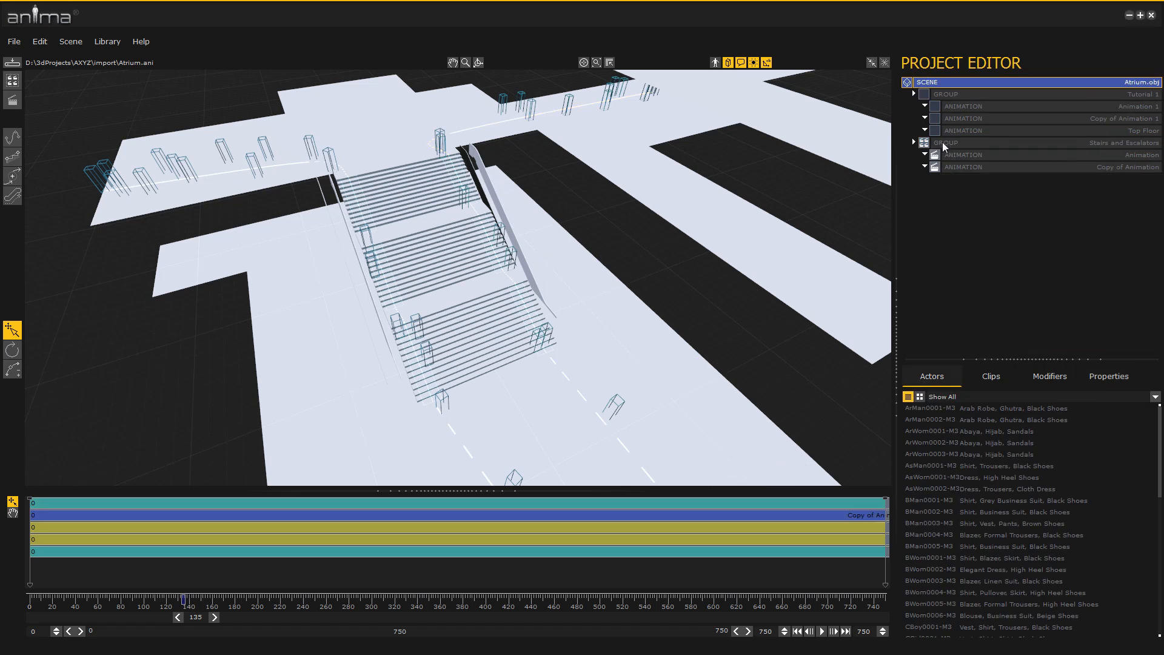
pyautogui.click(942, 143)
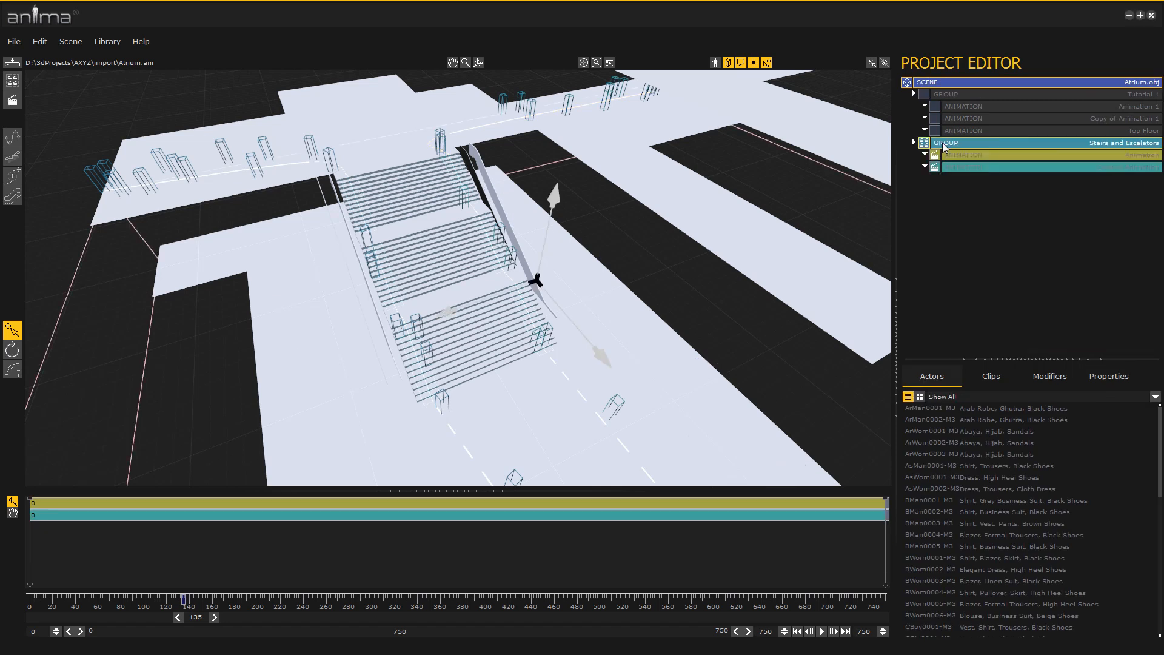
pyautogui.click(13, 100)
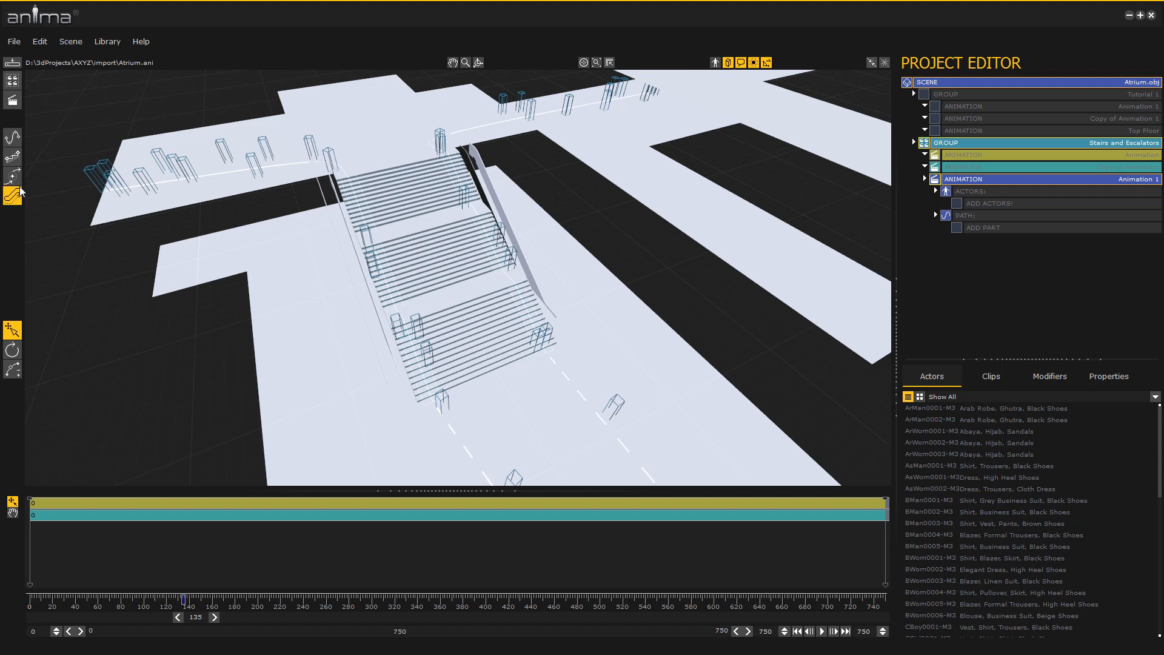
pyautogui.click(9, 147)
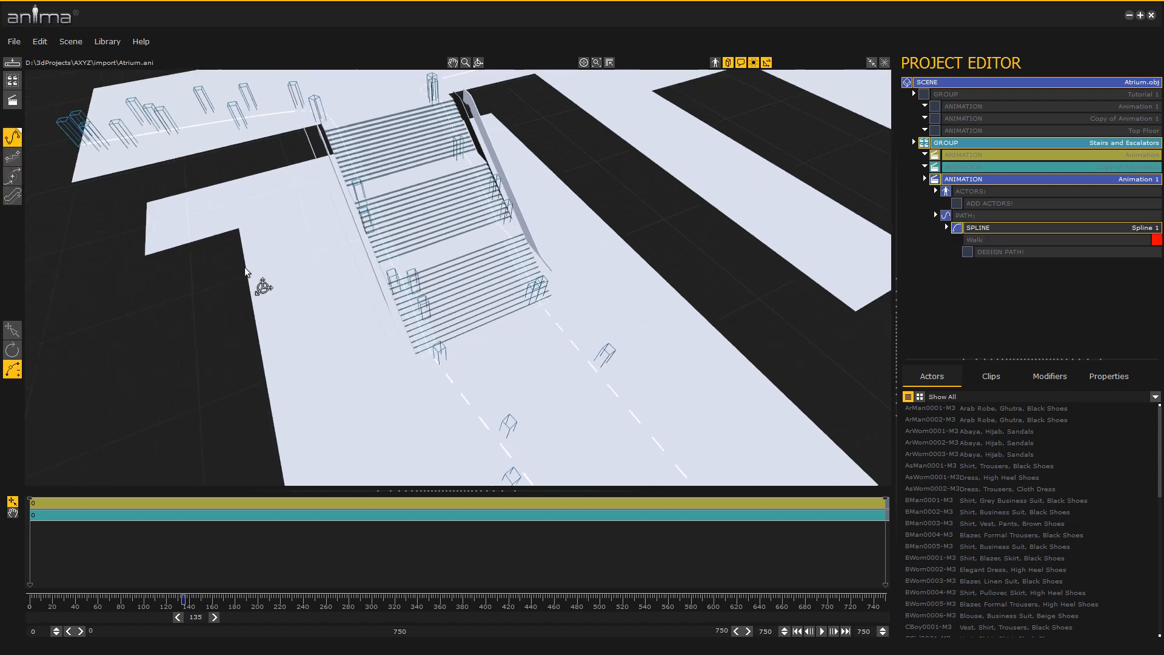
pyautogui.click(536, 422)
# Append an escalator rising from the foot of the stairs to the upper floor alongside the flights, and set its width to 800 mm
pyautogui.click(12, 195)
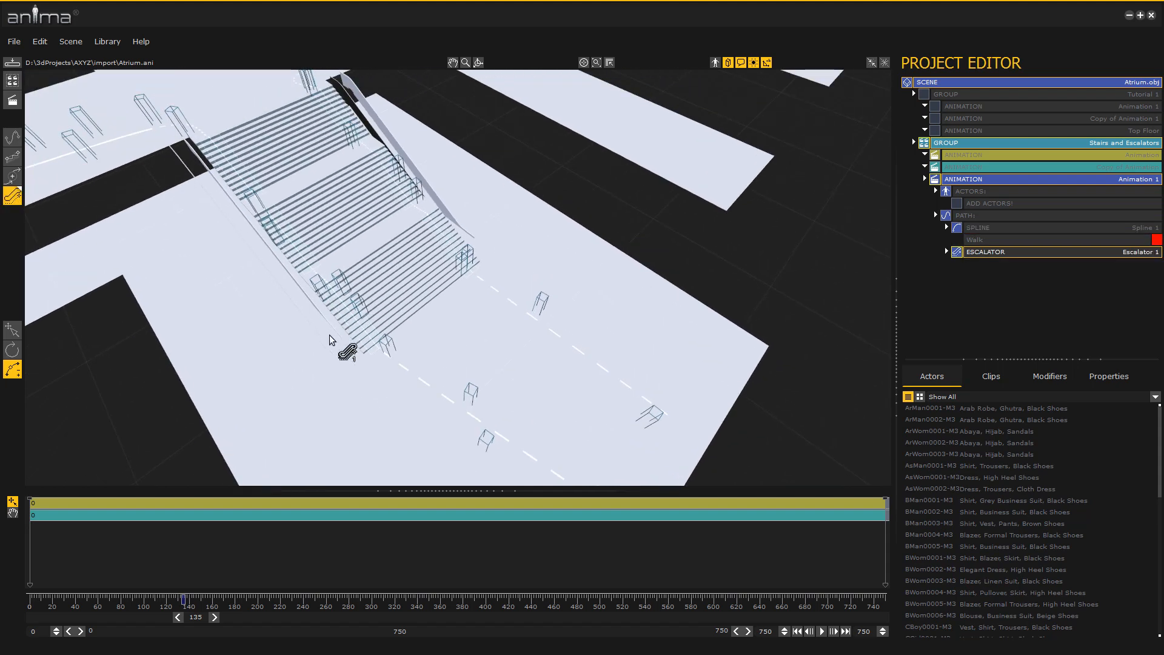
pyautogui.click(330, 337)
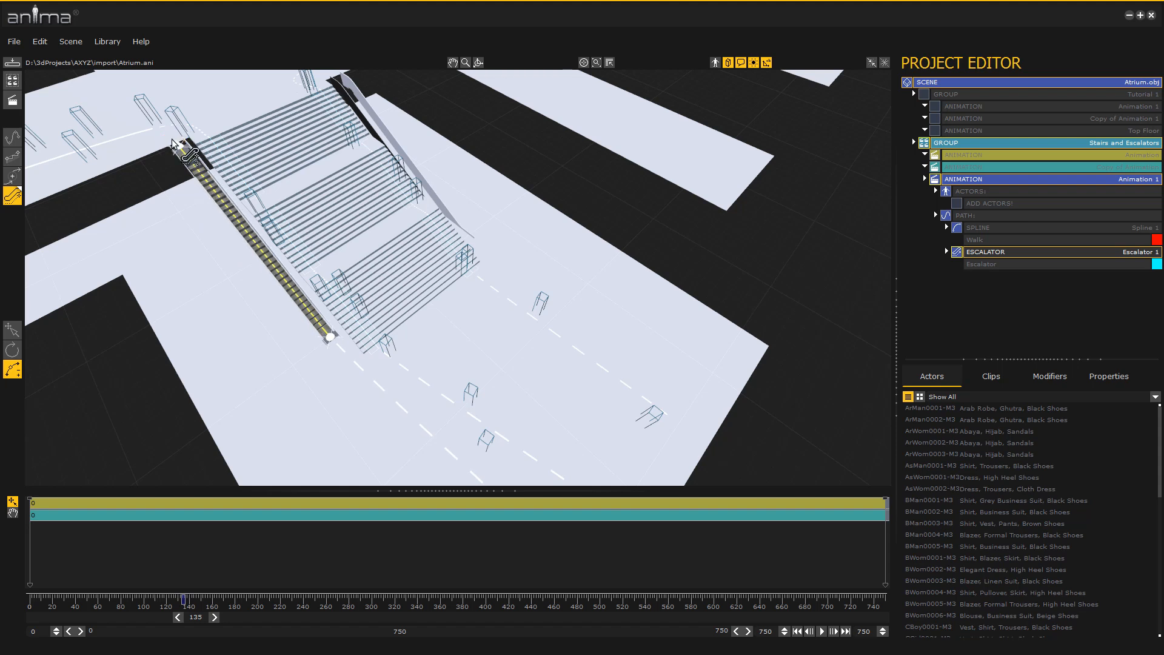
pyautogui.click(172, 142)
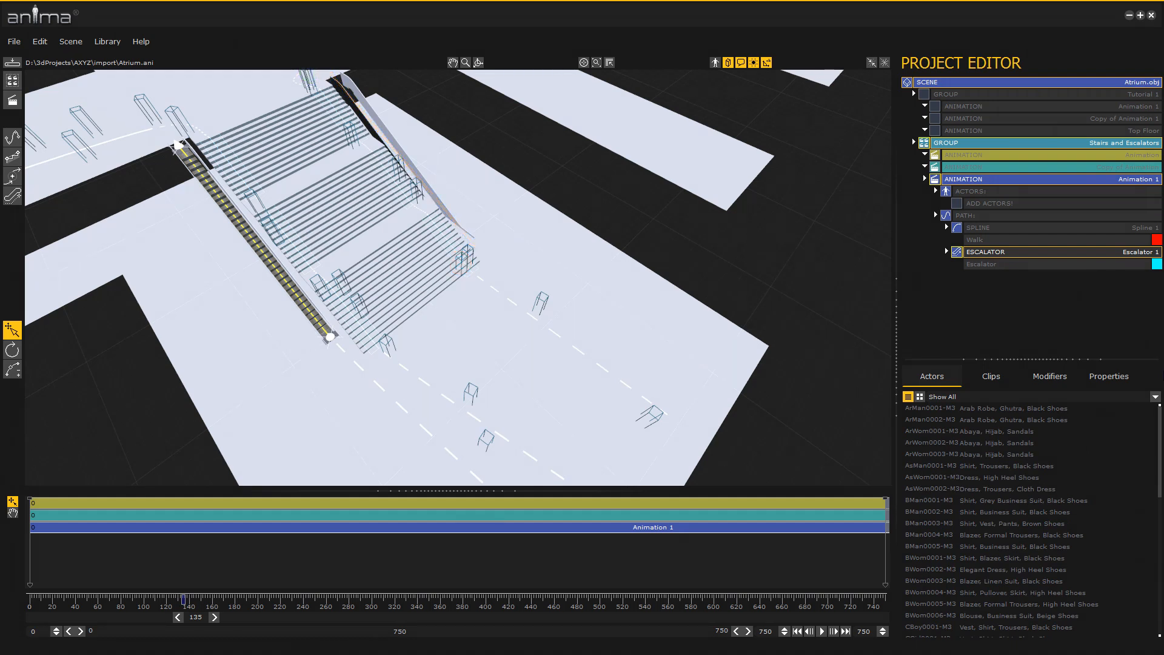
pyautogui.click(1124, 377)
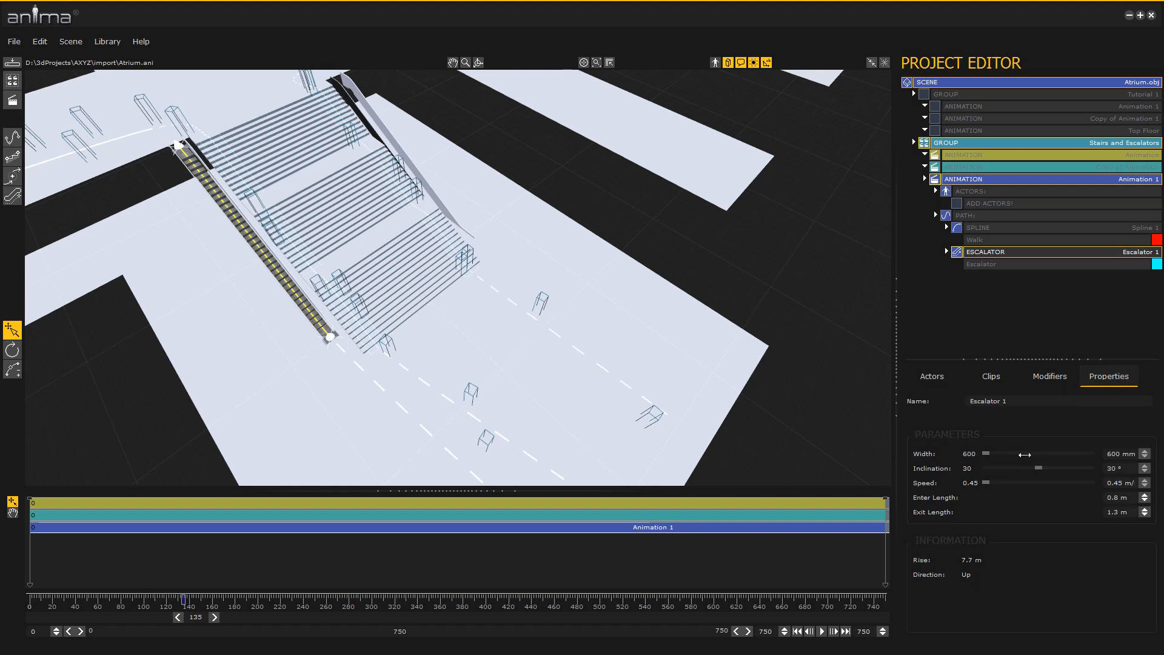
pyautogui.moveTo(987, 453); pyautogui.dragTo(1022, 453)
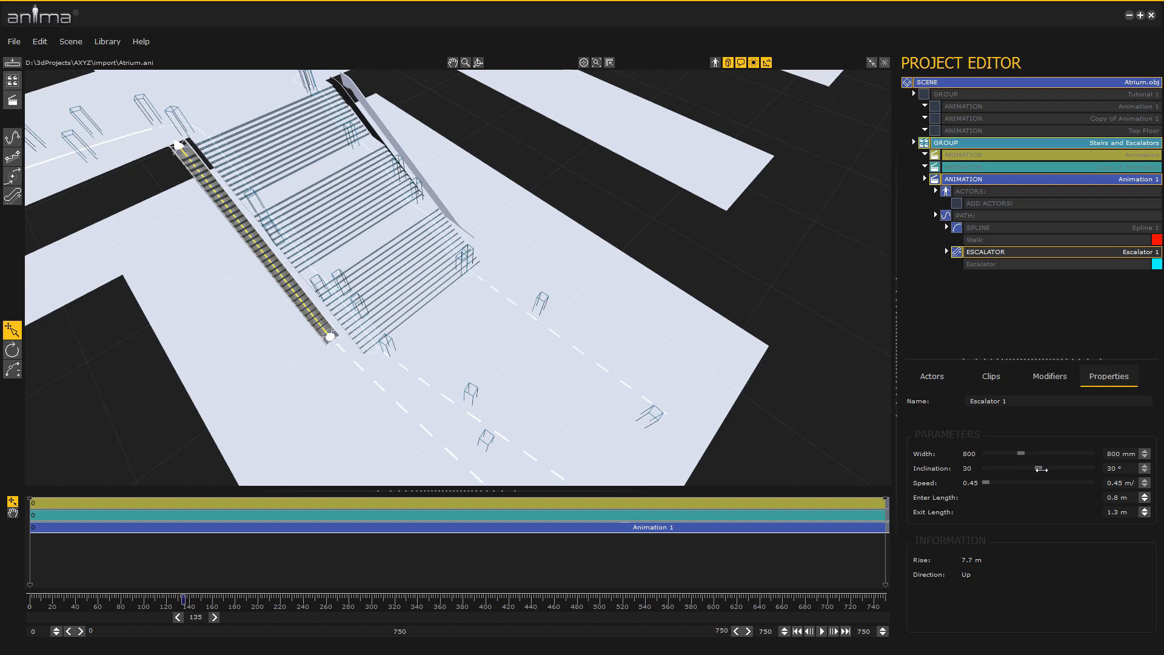
# Try an inclination of 0° on the escalator, and restore it to 30° with its end point back on the upper floor
pyautogui.moveTo(1037, 468); pyautogui.dragTo(1018, 468)
pyautogui.moveTo(1007, 468); pyautogui.dragTo(983, 468)
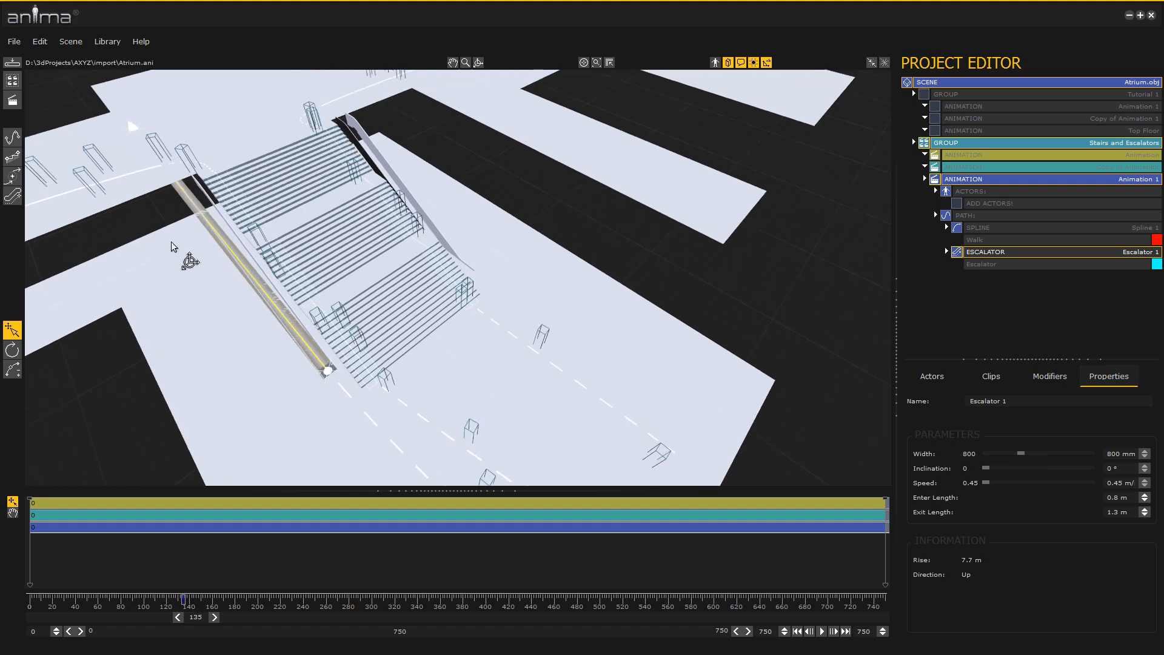
pyautogui.moveTo(184, 297); pyautogui.dragTo(185, 266, button='middle')
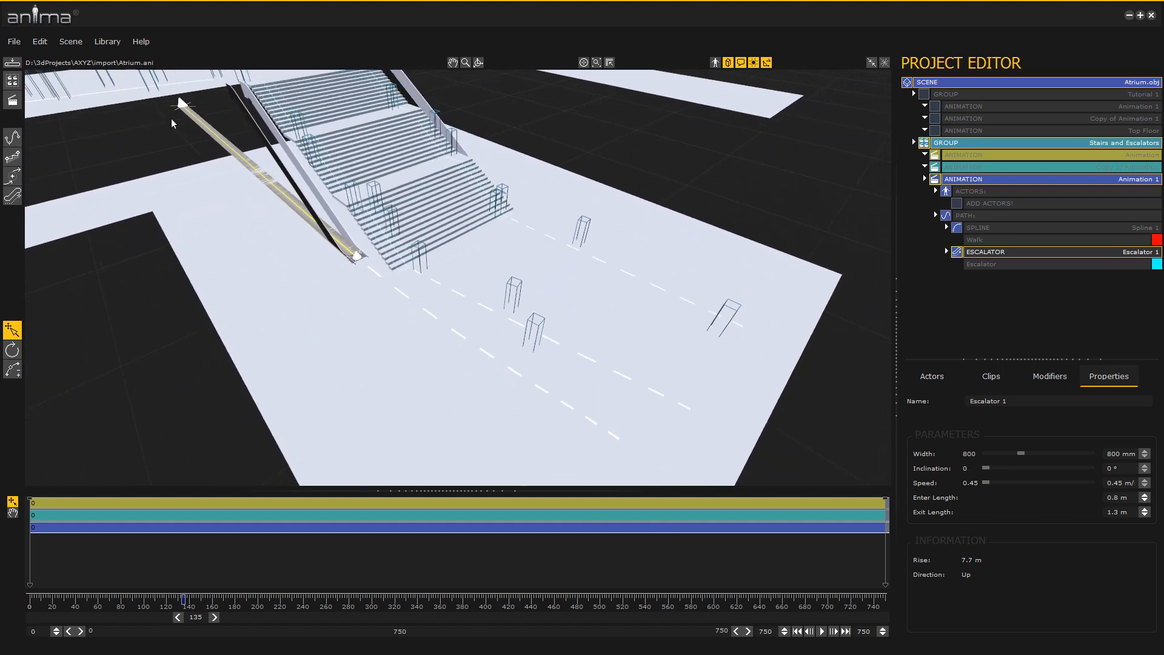
pyautogui.moveTo(245, 210); pyautogui.dragTo(276, 224)
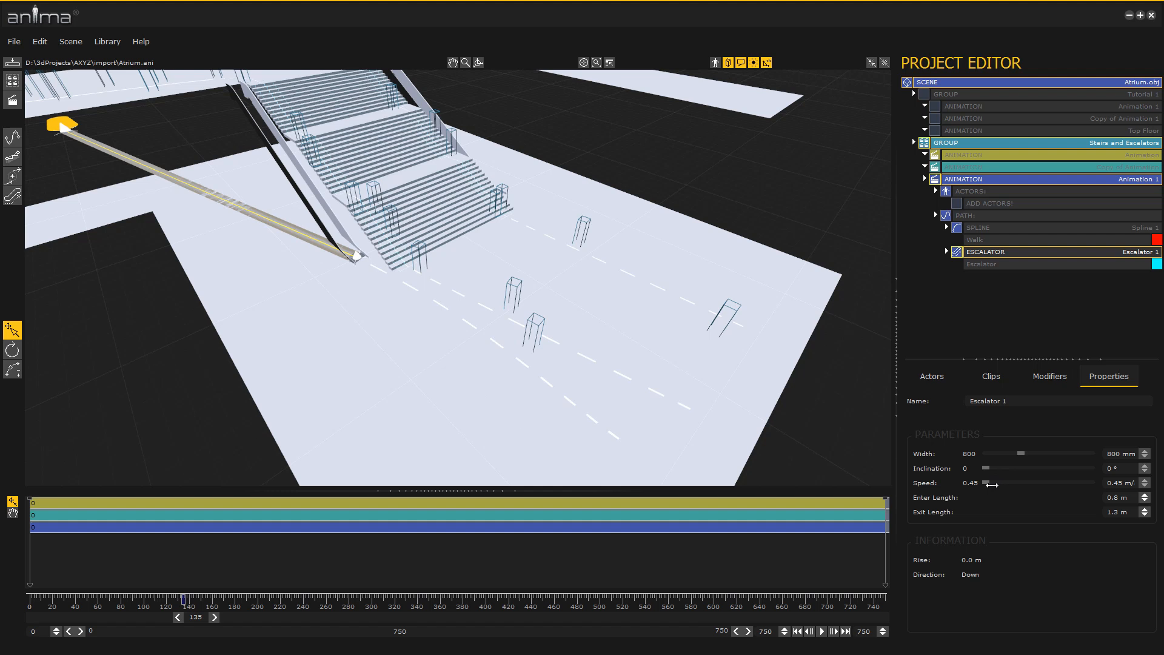
pyautogui.moveTo(987, 468); pyautogui.dragTo(1039, 468)
pyautogui.click(66, 129)
pyautogui.keyDown('alt'); pyautogui.moveTo(503, 255); pyautogui.dragTo(427, 267, button='middle'); pyautogui.keyUp('alt')
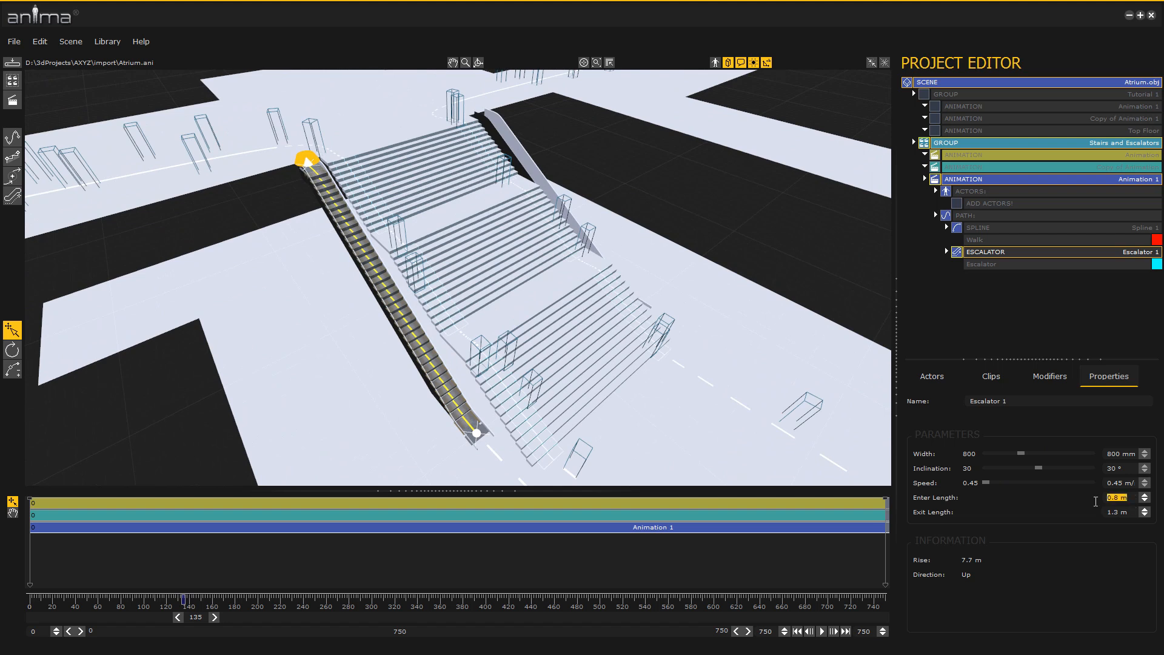
# Set the escalator's enter length and exit length to 2 m each
pyautogui.write('2')
pyautogui.press('Tab')
pyautogui.write('2')
pyautogui.press('Tab')
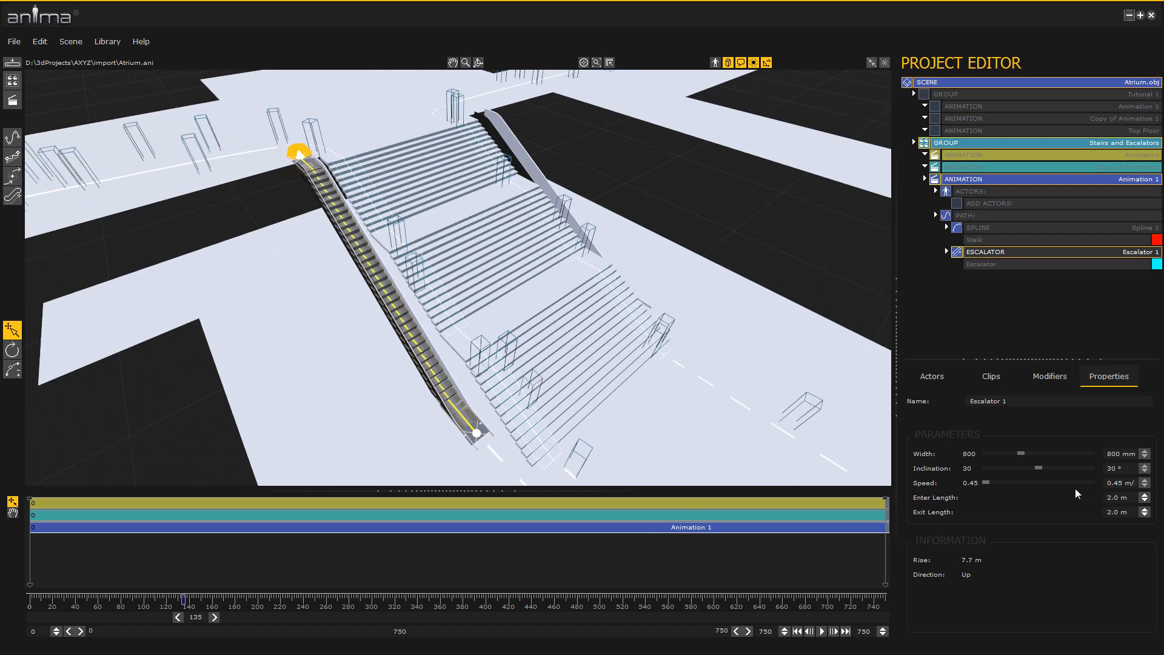
# Align the first escalator with the sloped side structure running alongside the stairs
pyautogui.keyDown('alt'); pyautogui.moveTo(515, 440); pyautogui.dragTo(521, 441, button='middle'); pyautogui.keyUp('alt')
pyautogui.scroll(3, 448, 435)
pyautogui.keyDown('alt'); pyautogui.moveTo(448, 434); pyautogui.dragTo(447, 397, button='middle'); pyautogui.keyUp('alt')
pyautogui.scroll(3, 442, 382)
pyautogui.moveTo(437, 366); pyautogui.dragTo(473, 397)
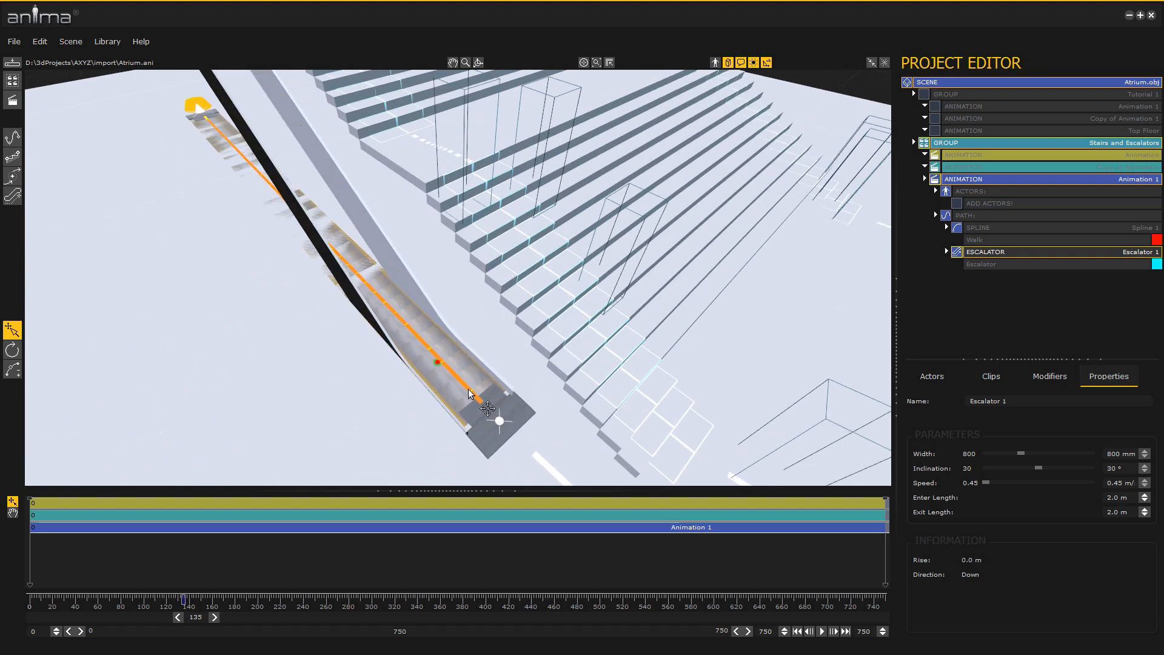
pyautogui.keyDown('alt'); pyautogui.moveTo(468, 394); pyautogui.dragTo(366, 313, button='middle'); pyautogui.keyUp('alt')
pyautogui.scroll(-4, 366, 314)
pyautogui.moveTo(349, 439); pyautogui.dragTo(326, 285)
pyautogui.keyDown('alt'); pyautogui.moveTo(342, 309); pyautogui.dragTo(424, 376, button='middle'); pyautogui.keyUp('alt')
# Append a two-point spline leading from the escalator's top across the upper floor, and scrub the timeline to frame 596
pyautogui.click(12, 139)
pyautogui.click(409, 231)
pyautogui.click(429, 186)
pyautogui.rightClick(433, 183)
pyautogui.keyDown('alt'); pyautogui.moveTo(512, 158); pyautogui.dragTo(514, 323, button='middle'); pyautogui.keyUp('alt')
pyautogui.scroll(-4, 514, 323)
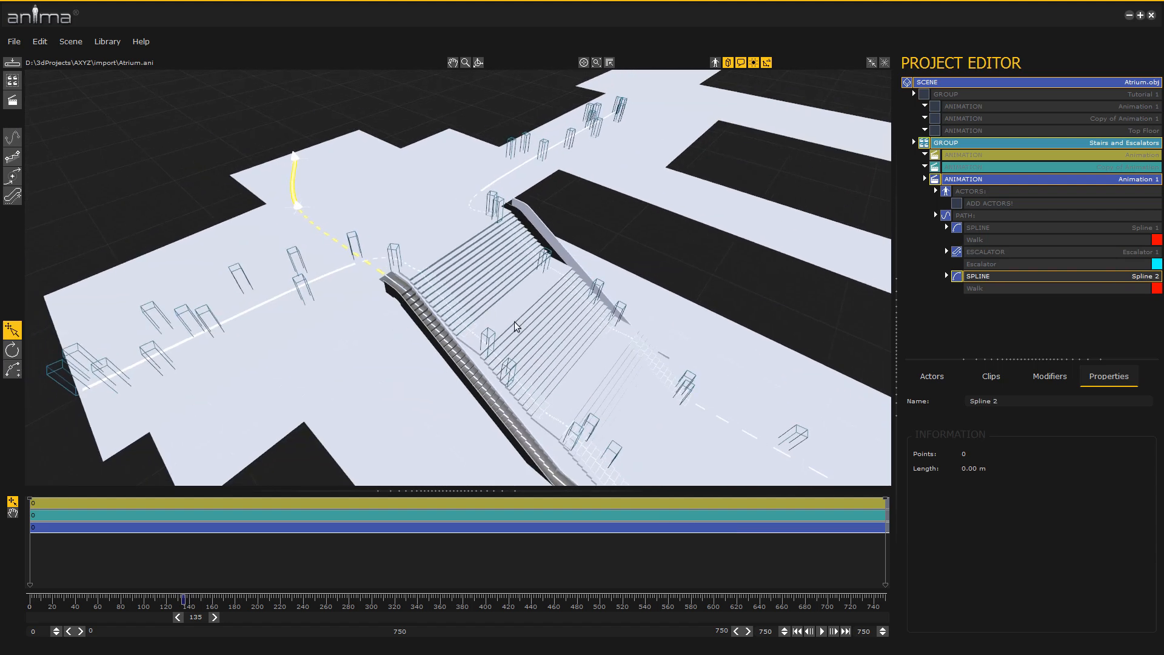
pyautogui.moveTo(198, 618); pyautogui.dragTo(697, 617)
# In a new animation, place a spline point on the upper floor and append an escalator descending along the other side of the stairs
pyautogui.click(12, 138)
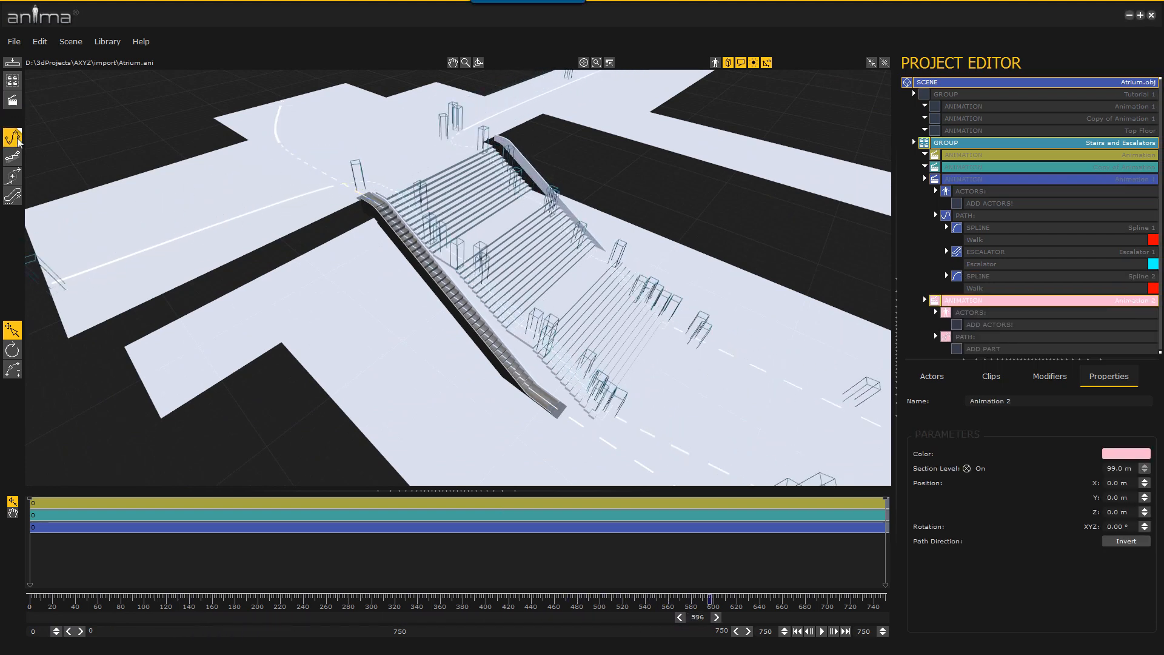
pyautogui.click(316, 102)
pyautogui.click(13, 195)
pyautogui.click(486, 135)
pyautogui.moveTo(669, 279); pyautogui.dragTo(544, 363, button='middle')
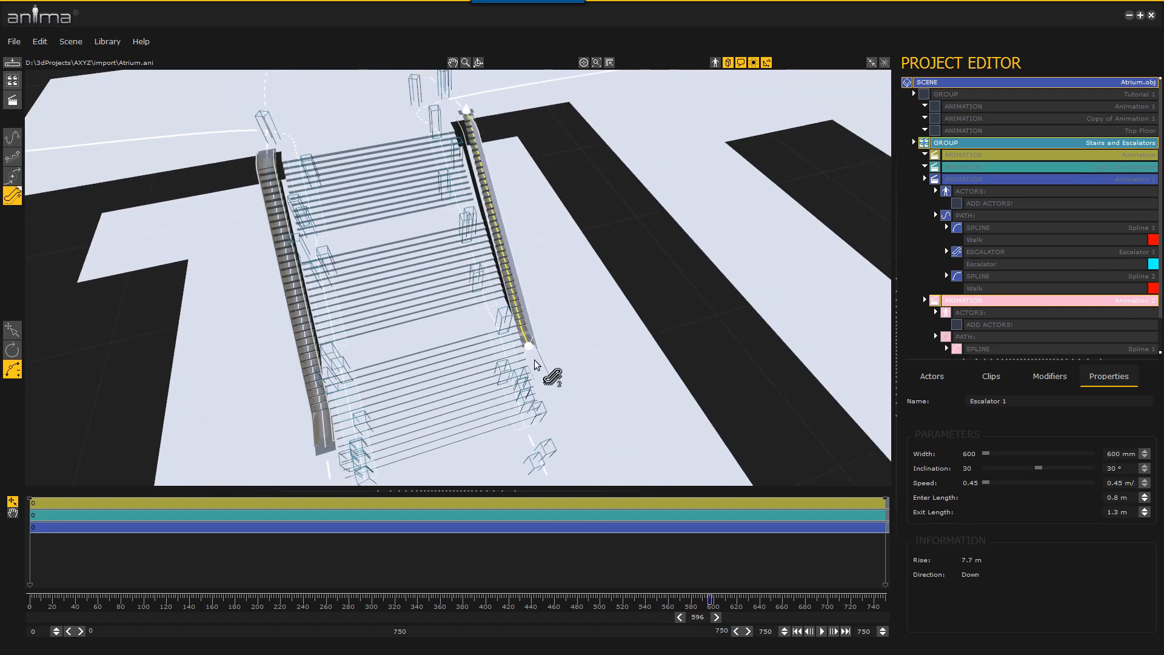
pyautogui.click(535, 358)
# Set the descending escalator's width to 800 mm and its enter and exit lengths to 2 m
pyautogui.moveTo(986, 454); pyautogui.dragTo(1021, 453)
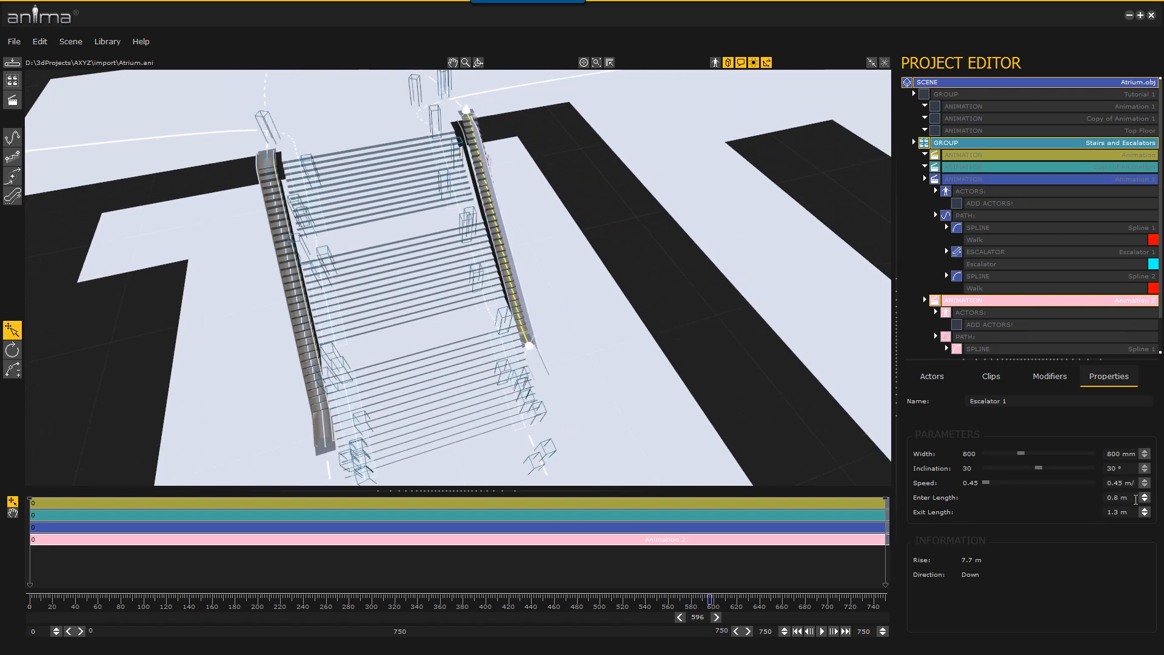
pyautogui.write('2')
pyautogui.press('Tab')
pyautogui.write('2')
pyautogui.press('Return')
# Align the descending escalator with the sloped structure on its side of the stairs
pyautogui.scroll(5, 592, 390)
pyautogui.moveTo(661, 388); pyautogui.dragTo(450, 350, button='middle')
pyautogui.moveTo(450, 345); pyautogui.dragTo(456, 423)
pyautogui.moveTo(497, 388); pyautogui.dragTo(549, 391, button='middle')
pyautogui.moveTo(578, 405); pyautogui.dragTo(626, 229)
pyautogui.moveTo(626, 229); pyautogui.dragTo(543, 335, button='middle')
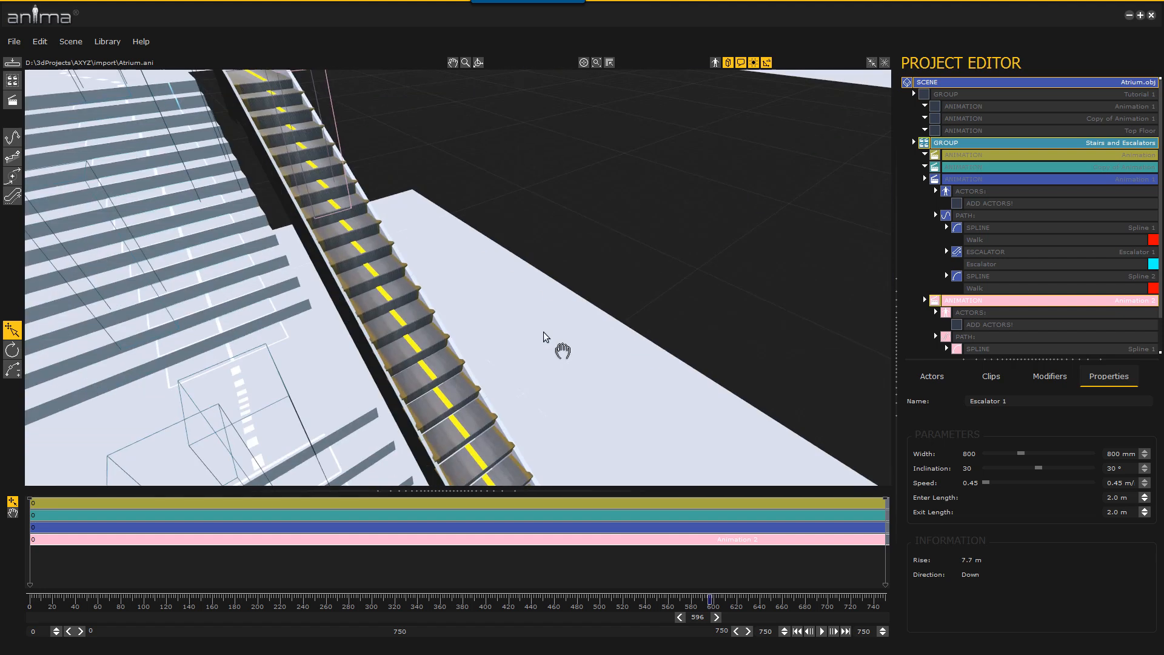
pyautogui.scroll(-5, 536, 402)
pyautogui.moveTo(535, 402); pyautogui.dragTo(261, 377, button='middle')
# Append a closing spline from the foot of the descending escalator out onto the lower floor
pyautogui.click(12, 137)
pyautogui.moveTo(523, 435); pyautogui.dragTo(722, 377, button='middle')
pyautogui.click(576, 403)
pyautogui.rightClick(577, 403)
# Add a Cloner to both escalator animations and give the first one Casual Attire actors AsWom0001-M3, AsWom0002-M3 and CMan0001-M3 through CMan0006-M3
pyautogui.click(1049, 376)
pyautogui.moveTo(946, 439); pyautogui.dragTo(964, 195)
pyautogui.click(932, 376)
pyautogui.click(1155, 398)
pyautogui.click(987, 467)
pyautogui.click(934, 440)
pyautogui.keyDown('shift'); pyautogui.click(1079, 492); pyautogui.keyUp('shift')
pyautogui.moveTo(939, 441); pyautogui.dragTo(1028, 217)
pyautogui.moveTo(1160, 227); pyautogui.dragTo(1160, 333)
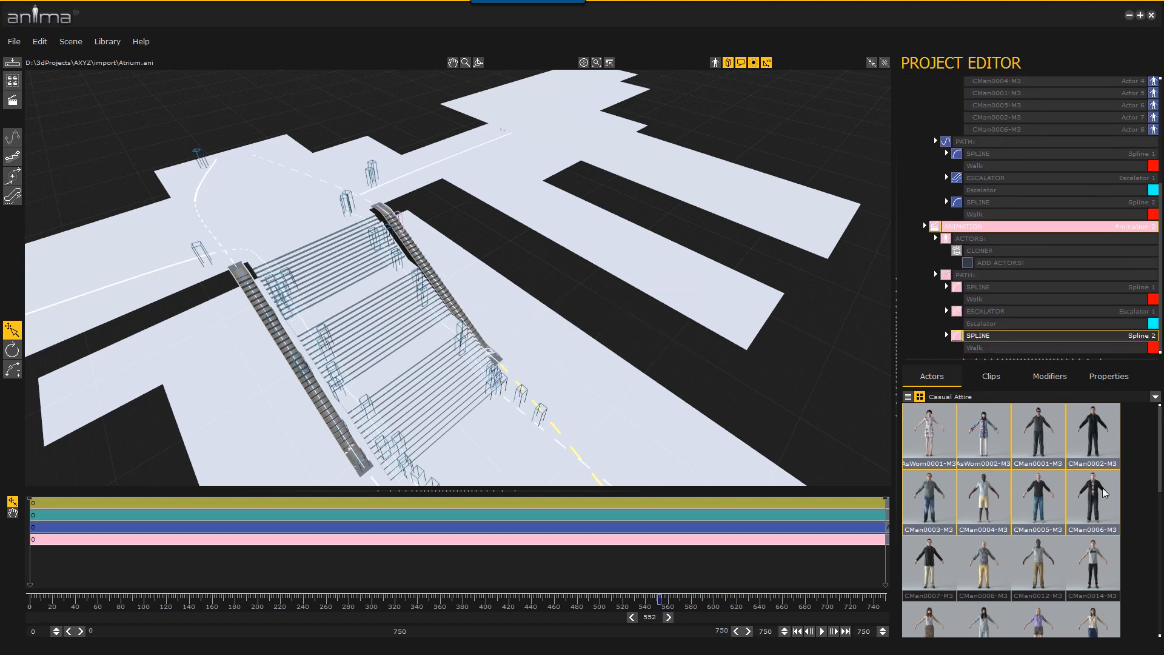
# Fill the second escalator animation's Cloner with Casual Attire actors CMan0007-M3, CMan0008-M3, CMan0012-M3, CMan0014-M3 and CWom0001-M3 through CWom0004-M3, and preview the motion
pyautogui.click(941, 556)
pyautogui.moveTo(1159, 445); pyautogui.dragTo(1054, 266)
pyautogui.keyDown('shift'); pyautogui.click(1097, 502); pyautogui.keyUp('shift')
pyautogui.keyDown('alt'); pyautogui.moveTo(447, 415); pyautogui.dragTo(441, 394, button='middle'); pyautogui.keyUp('alt')
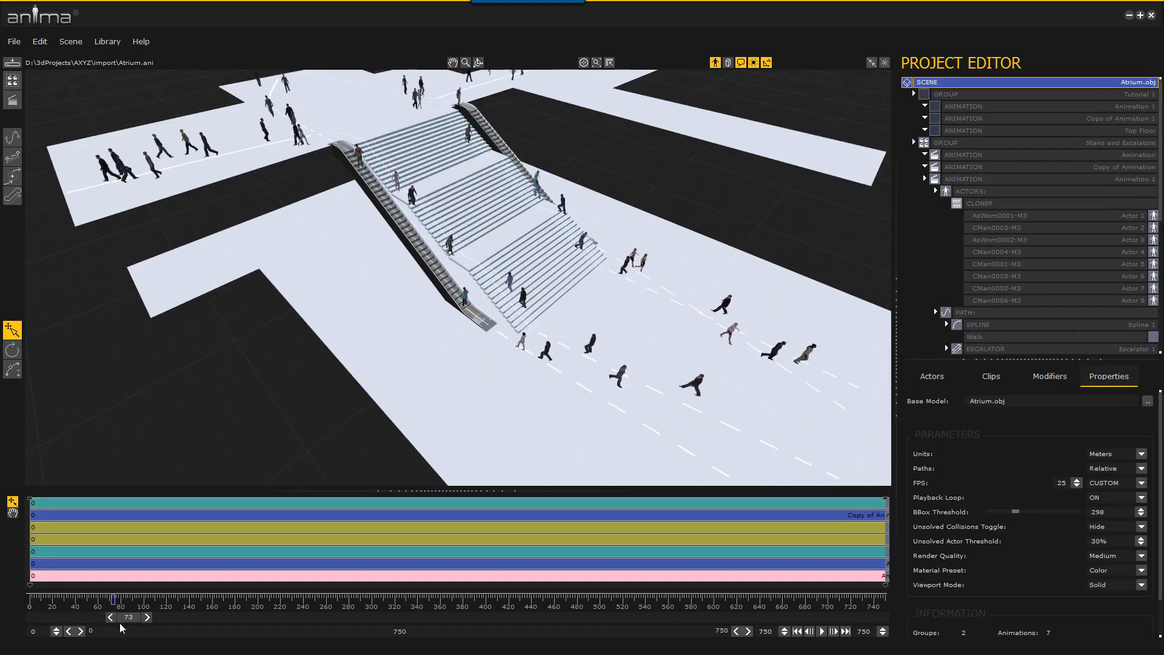
pyautogui.moveTo(120, 624); pyautogui.dragTo(291, 632)
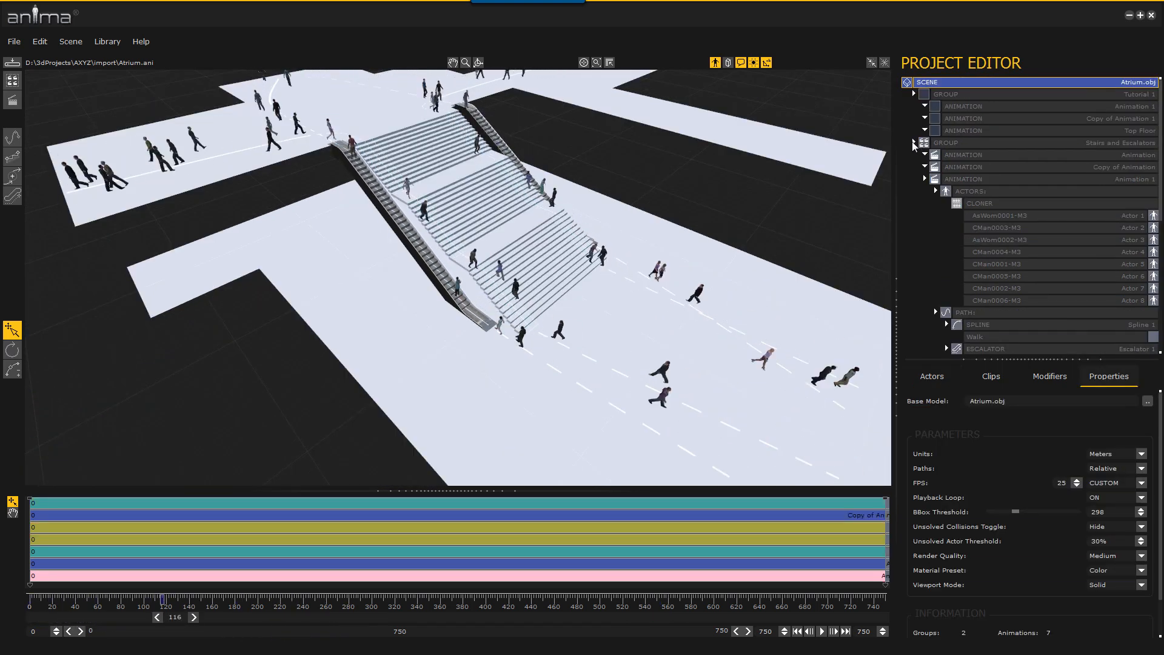
# Collapse the Stairs and Escalators group, solve the actor collisions across the whole scene, and save the project
pyautogui.click(913, 144)
pyautogui.click(913, 143)
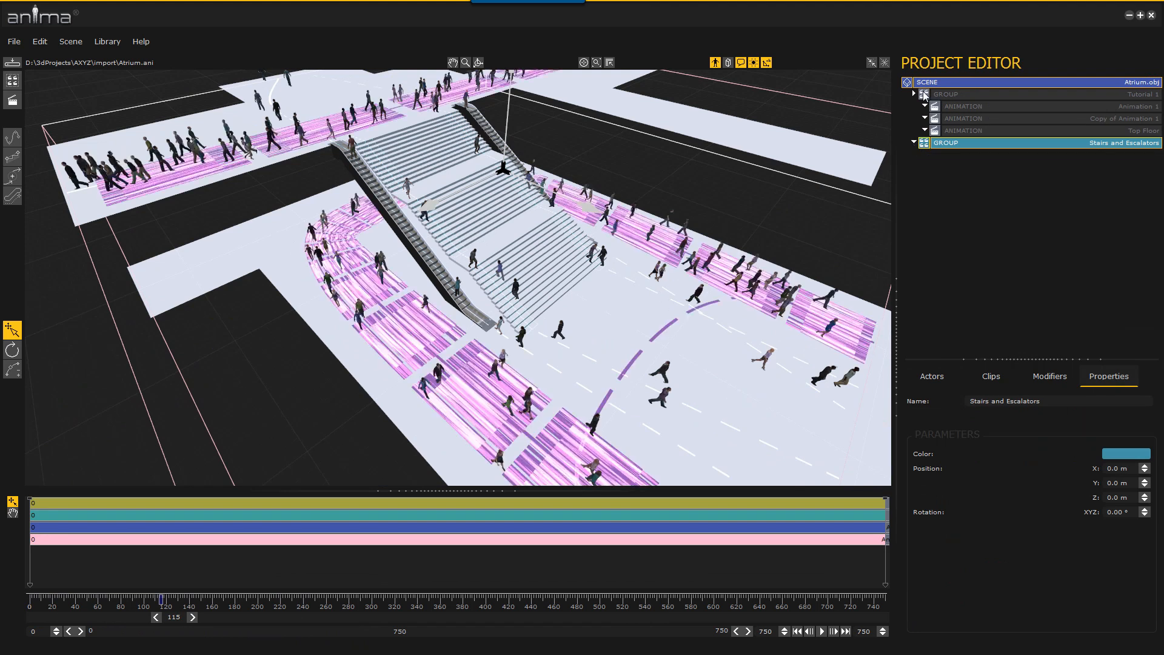
pyautogui.click(872, 63)
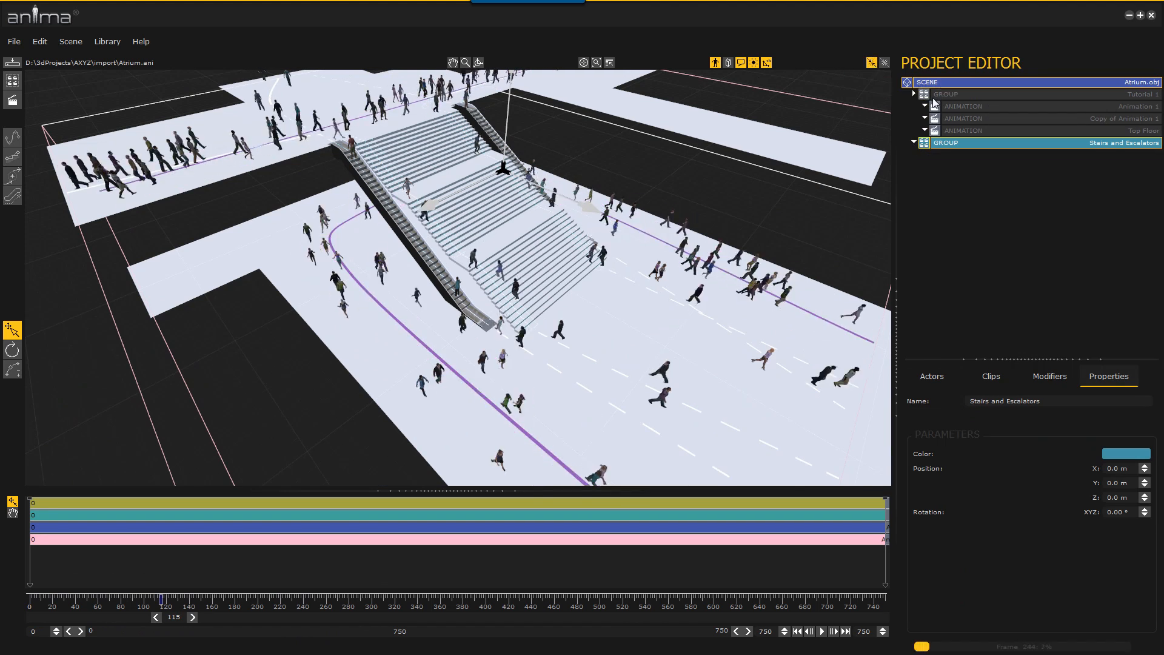
pyautogui.click(5, 40)
pyautogui.click(25, 108)
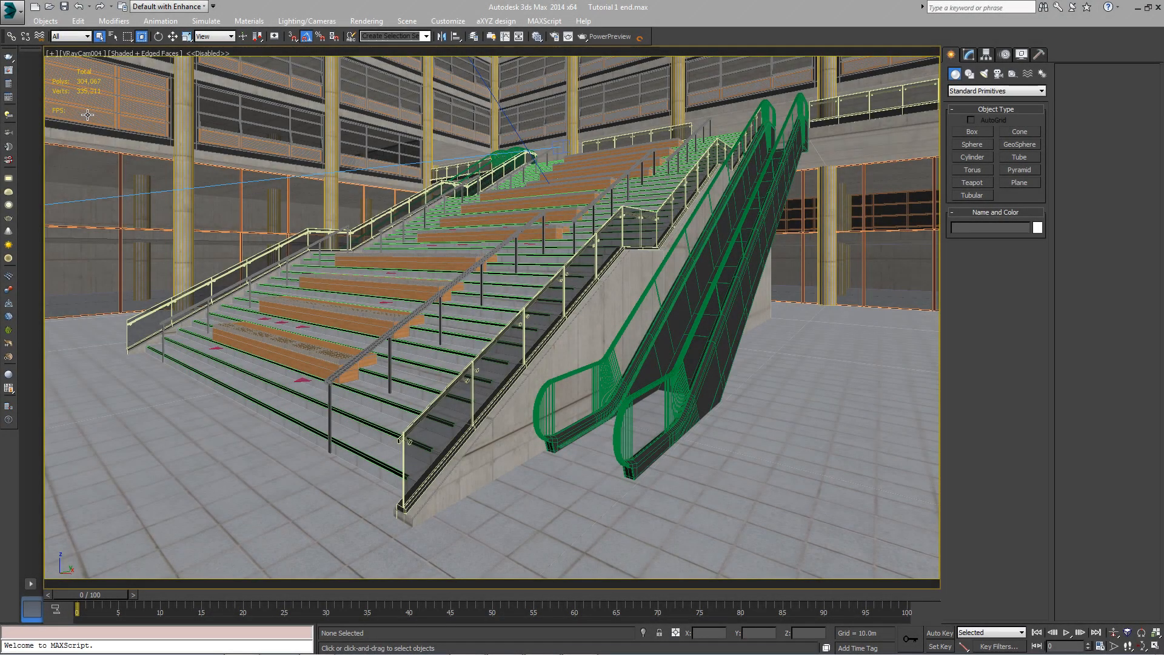
# Switch to 3ds Max and import Atrium.ani from the import folder into the atrium scene
pyautogui.click(13, 11)
pyautogui.click(43, 176)
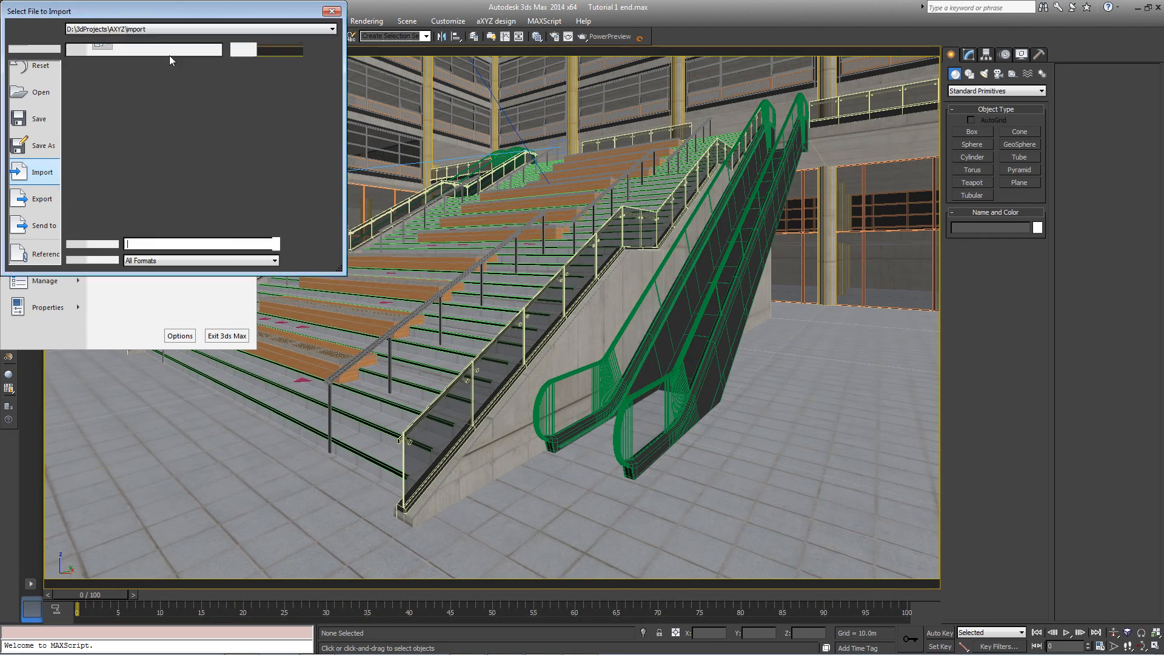
pyautogui.click(111, 83)
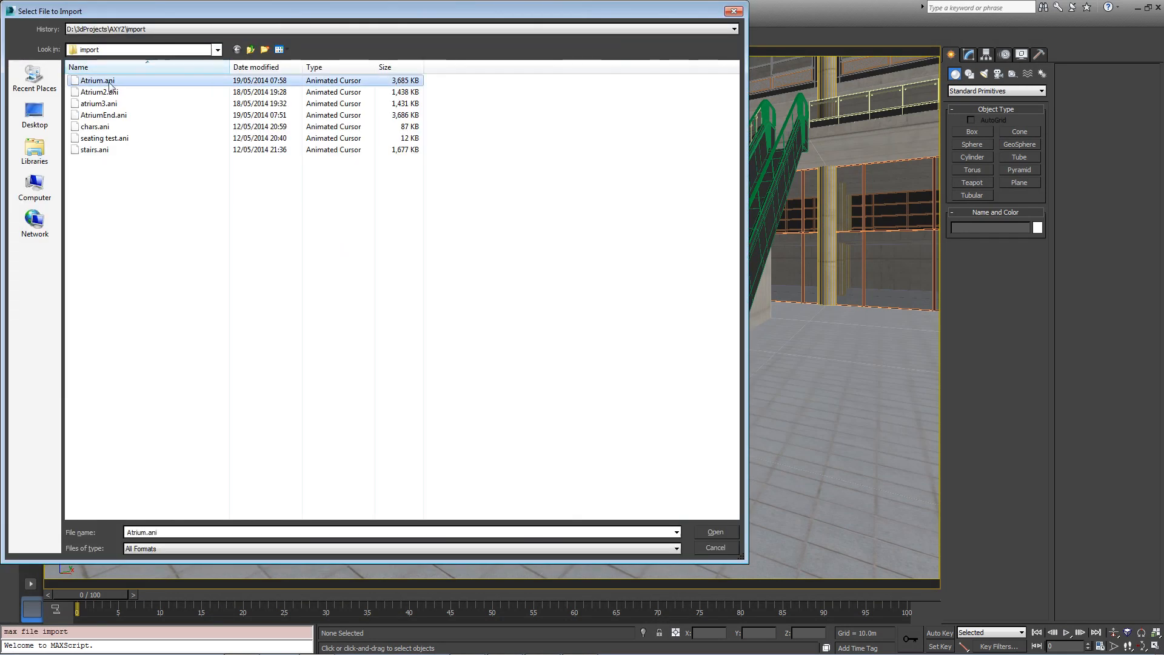
pyautogui.click(713, 532)
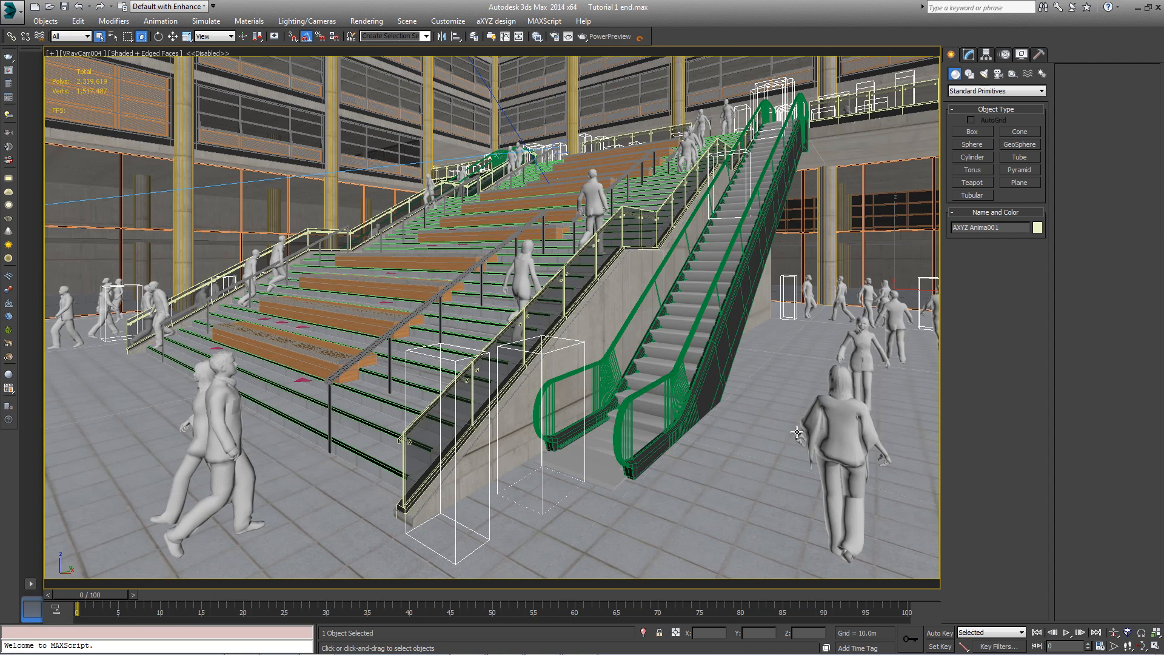
# Inspect the foreground walking actor's animaMesh parameters and scrub through the animation to check the imported crowd
pyautogui.click(834, 428)
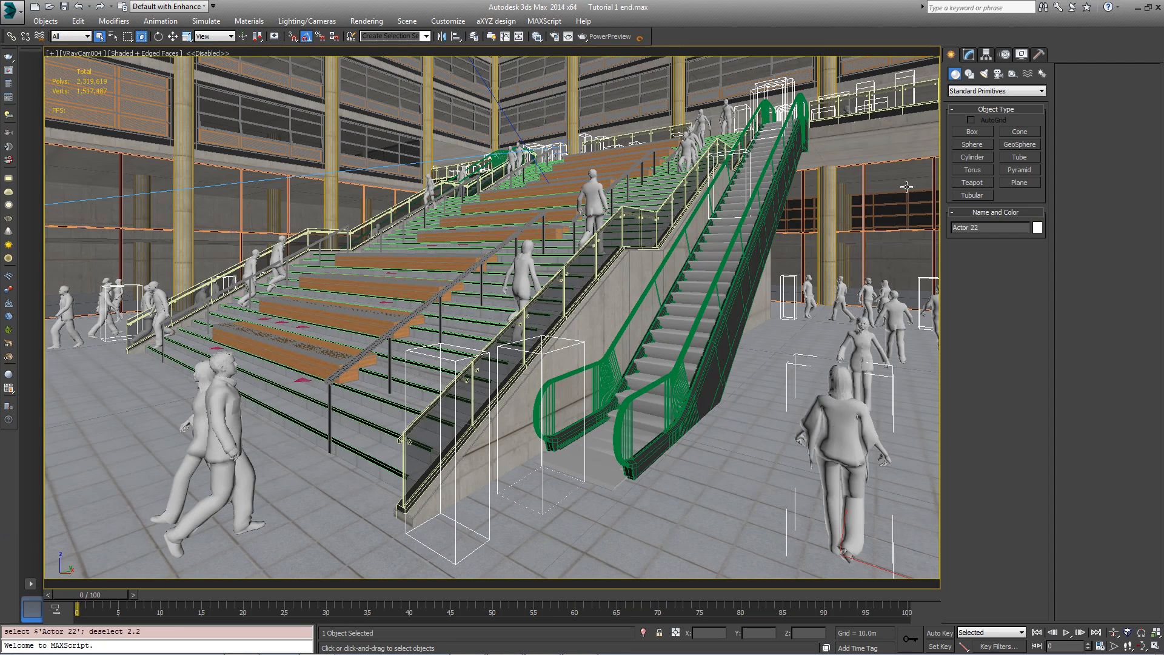
pyautogui.click(968, 55)
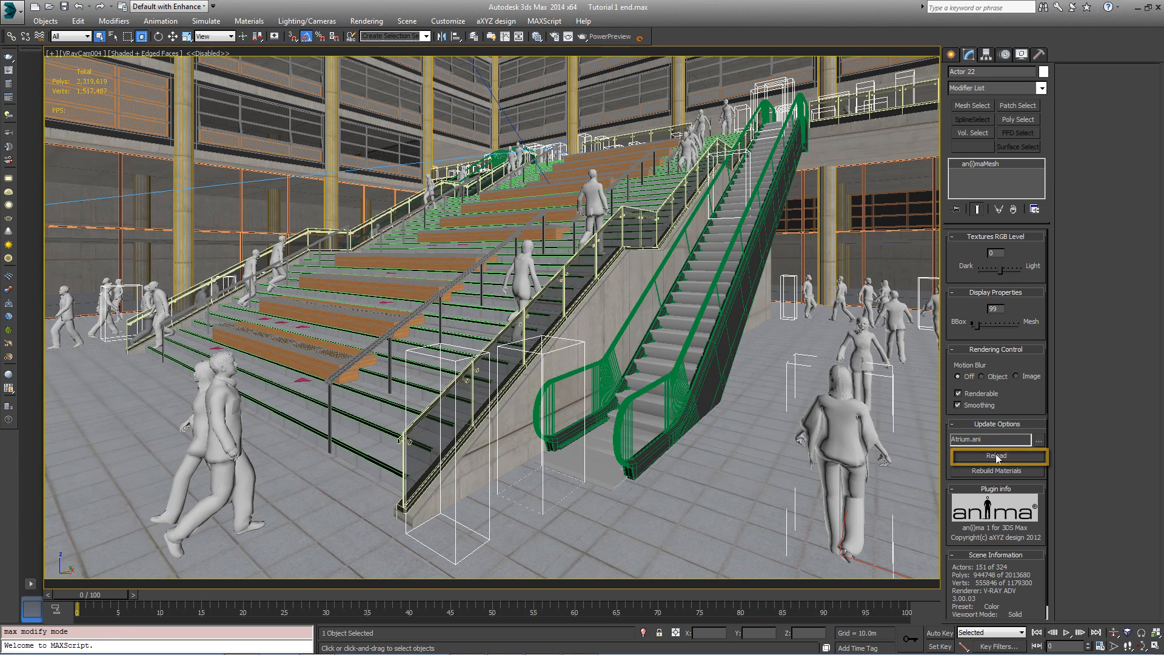
pyautogui.moveTo(91, 594); pyautogui.dragTo(764, 592)
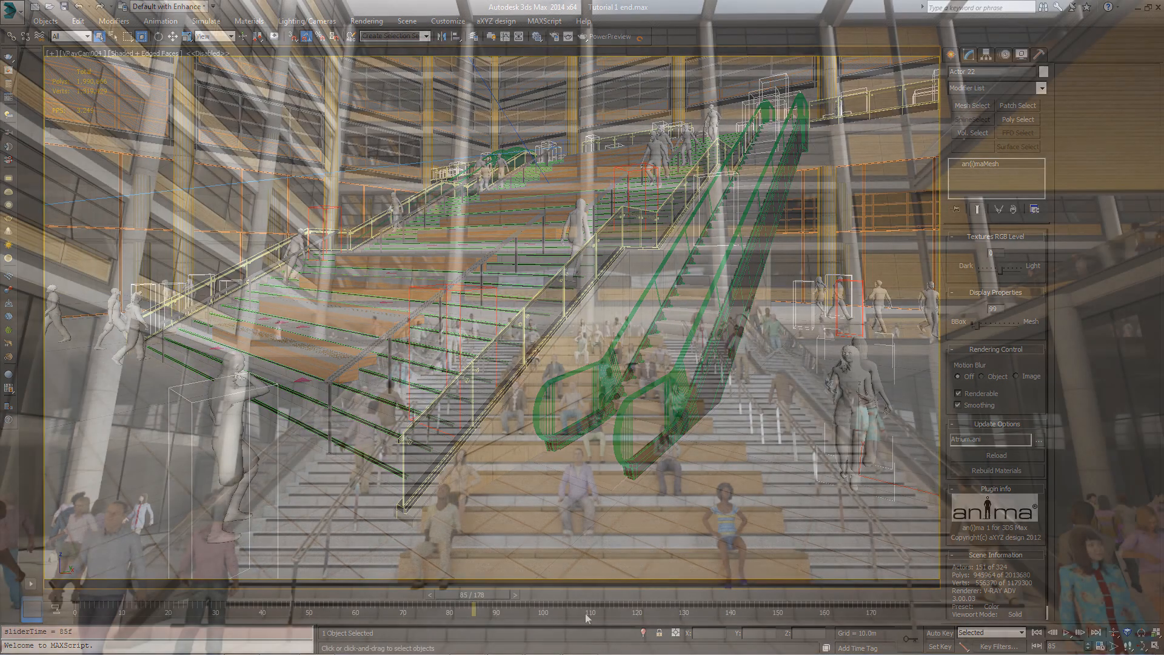